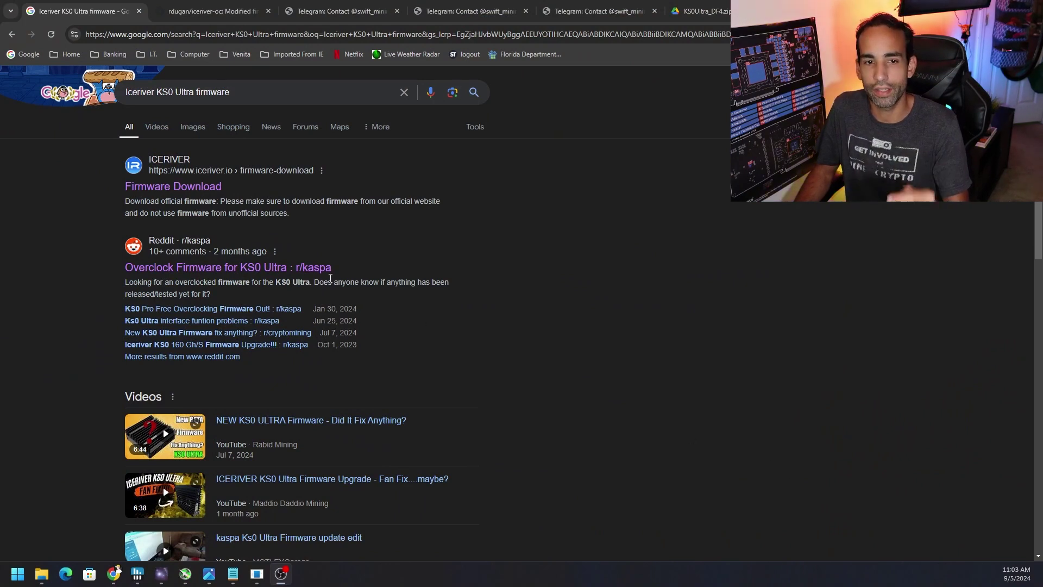
Open the iceriver.io Firmware Download result in a new tab.
right_click(198, 190)
left_click(222, 195)
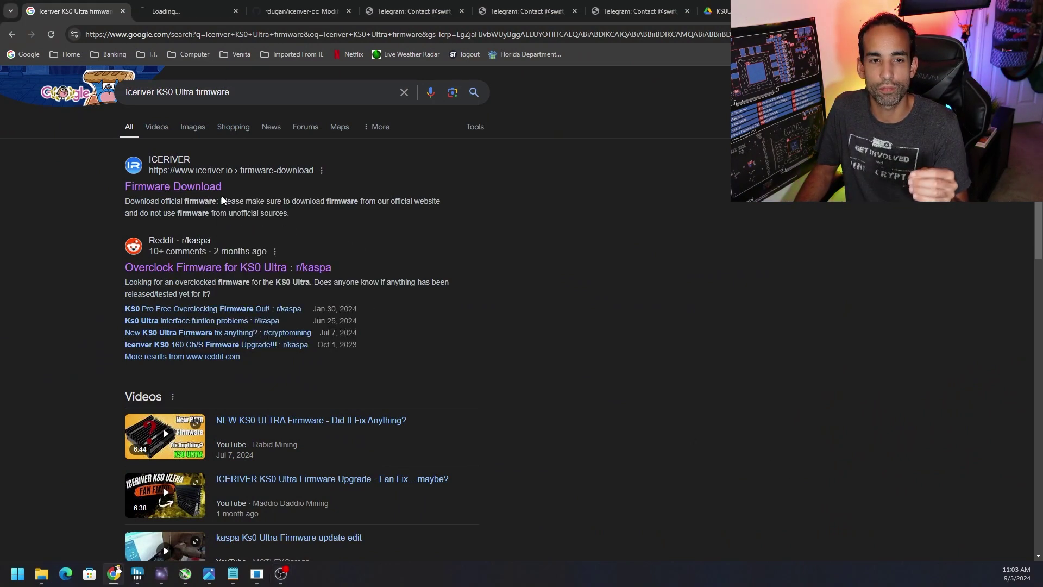
Start an official firmware download on the IceRiver page, then bring up the rdugan/iceriver-oc repository.
left_click(166, 11)
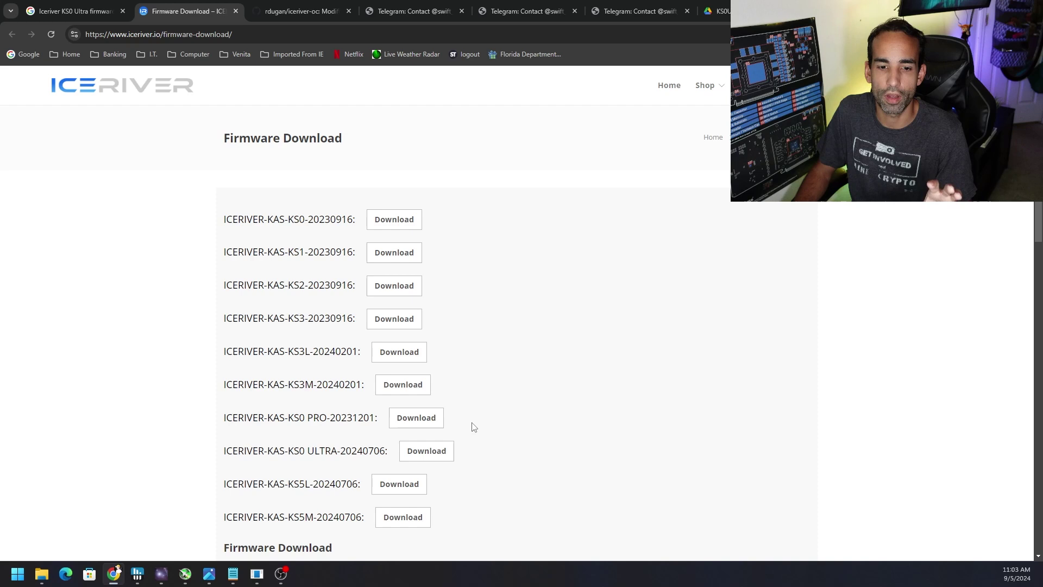
scroll(477, 425, "down", 1)
scroll(476, 426, "down", 5)
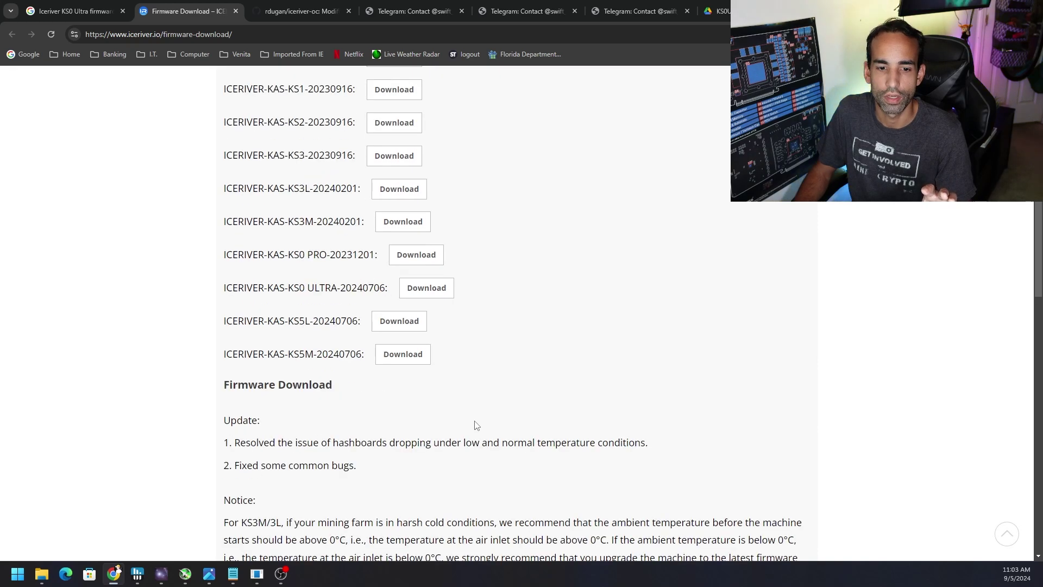
scroll(412, 411, "up", 6)
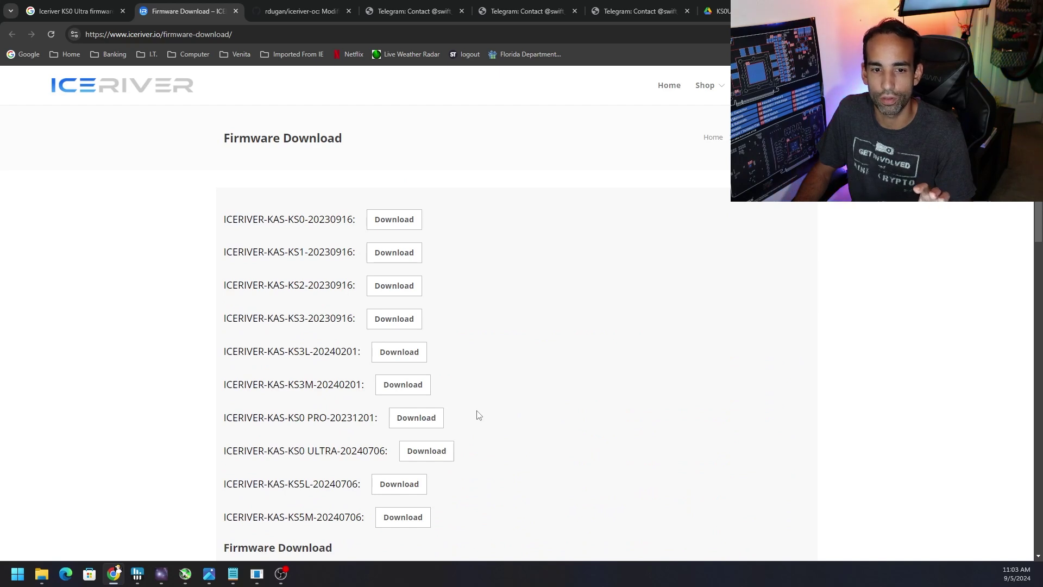
left_click(437, 455)
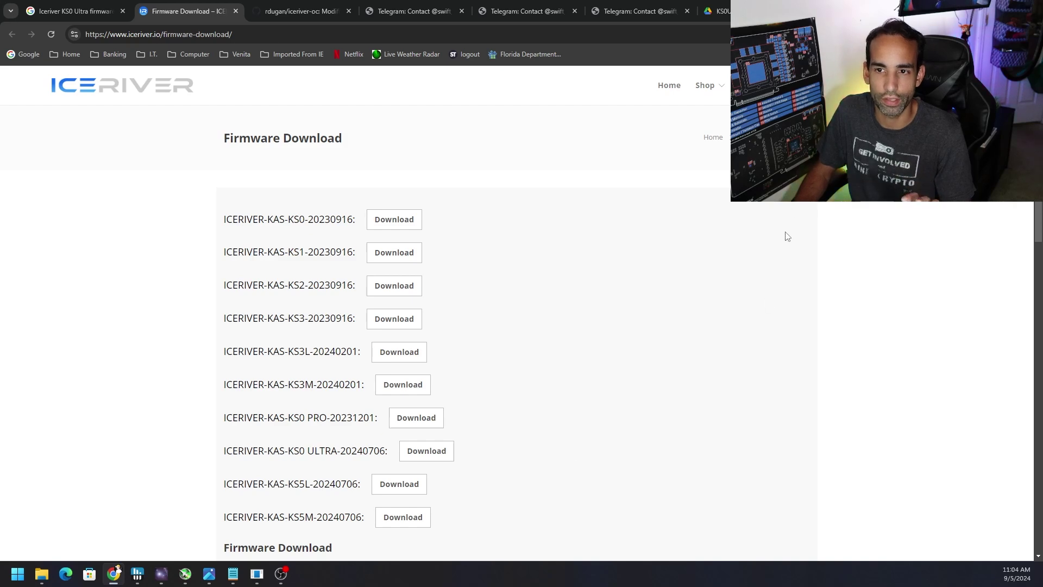
left_click(293, 8)
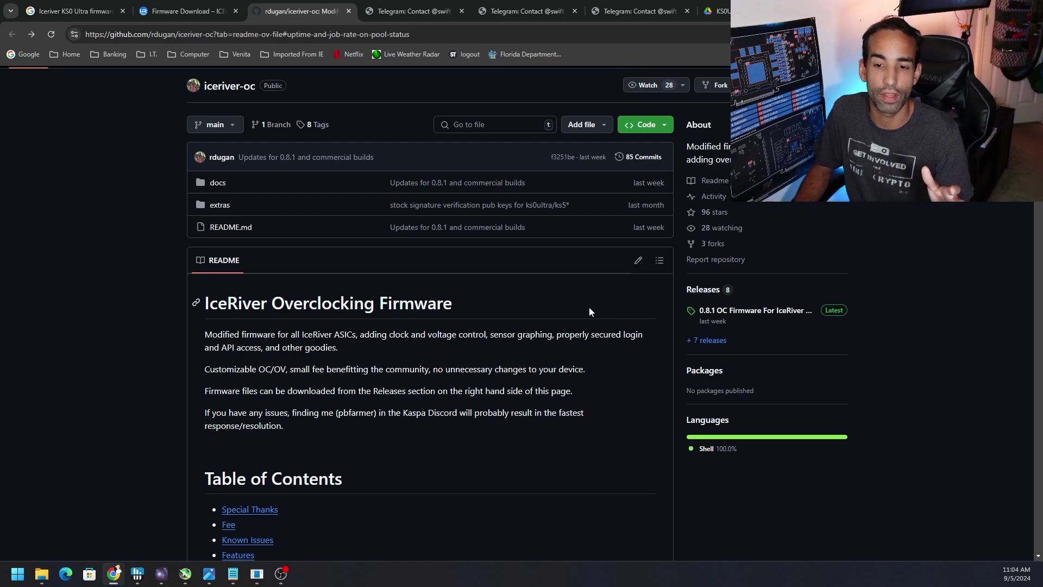
scroll(619, 330, "down", 3)
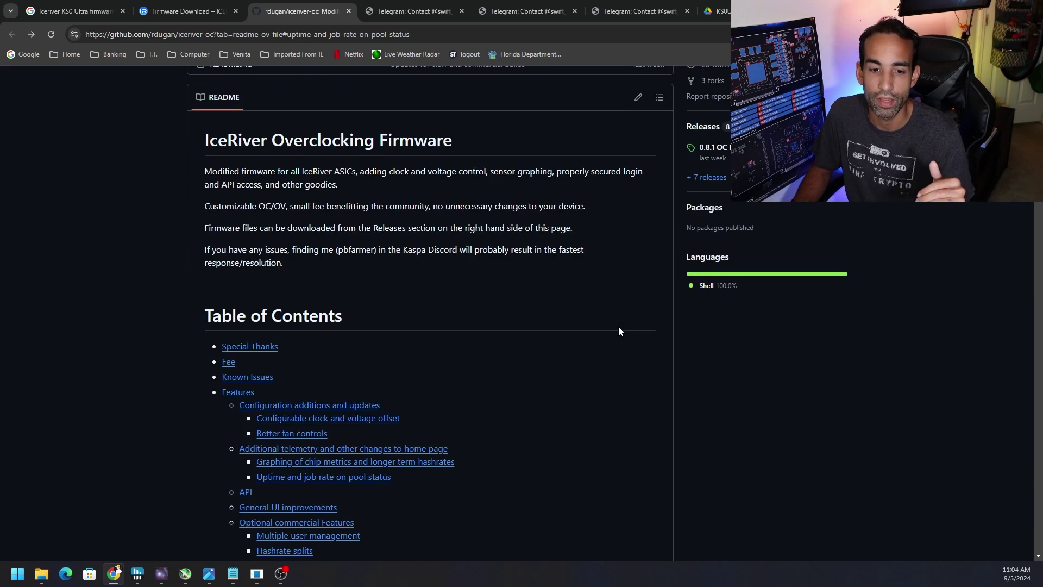
scroll(705, 389, "down", 15)
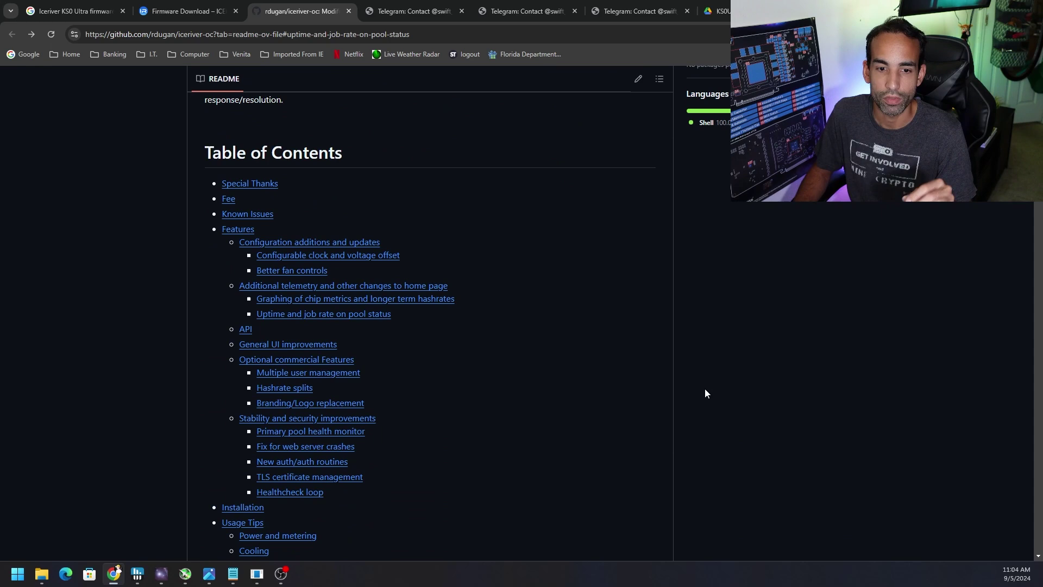
scroll(705, 389, "down", 2)
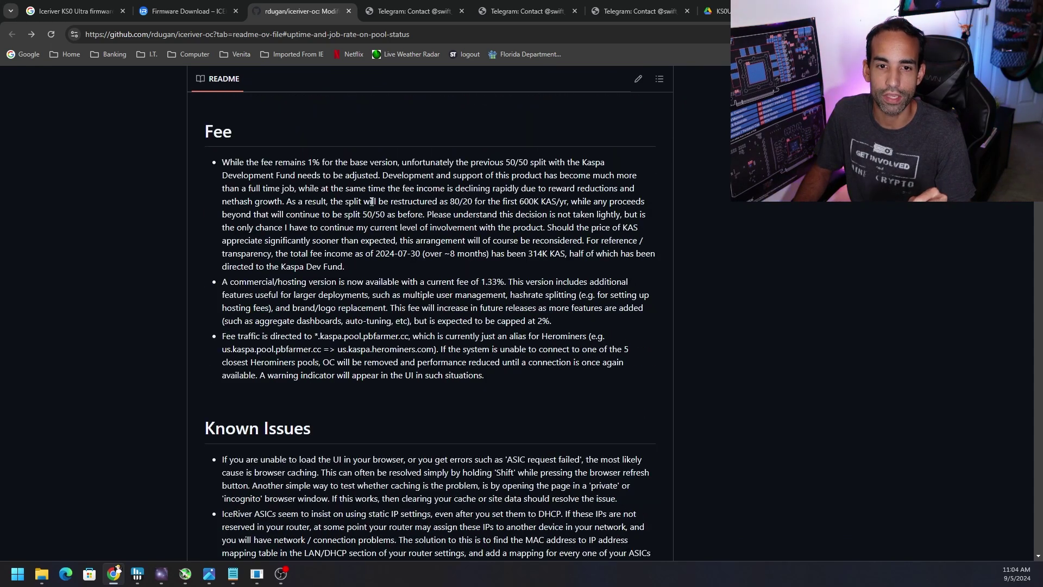
left_click_drag(263, 162, 322, 163)
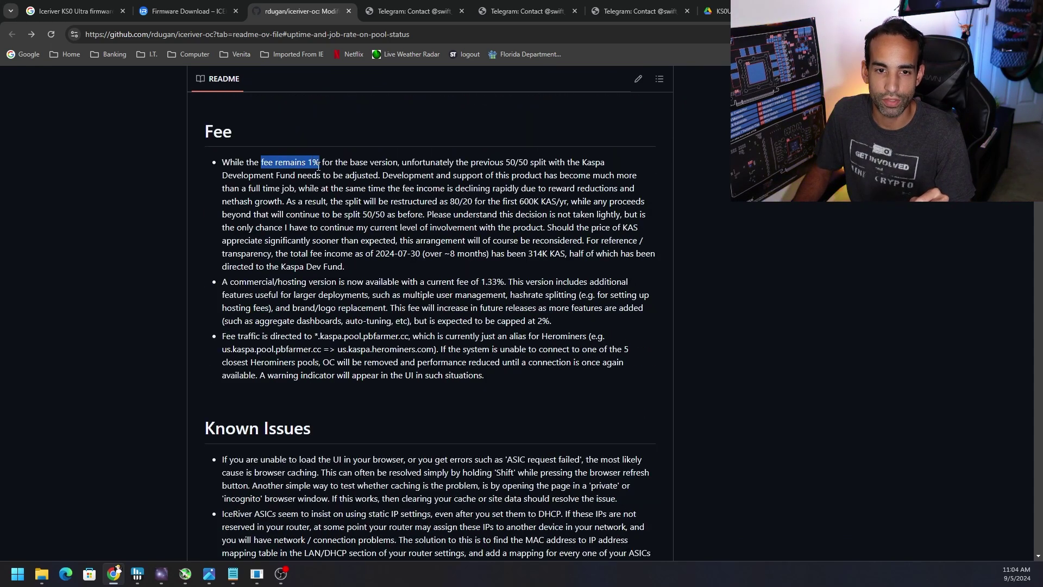
left_click(396, 185)
left_click_drag(394, 162, 561, 201)
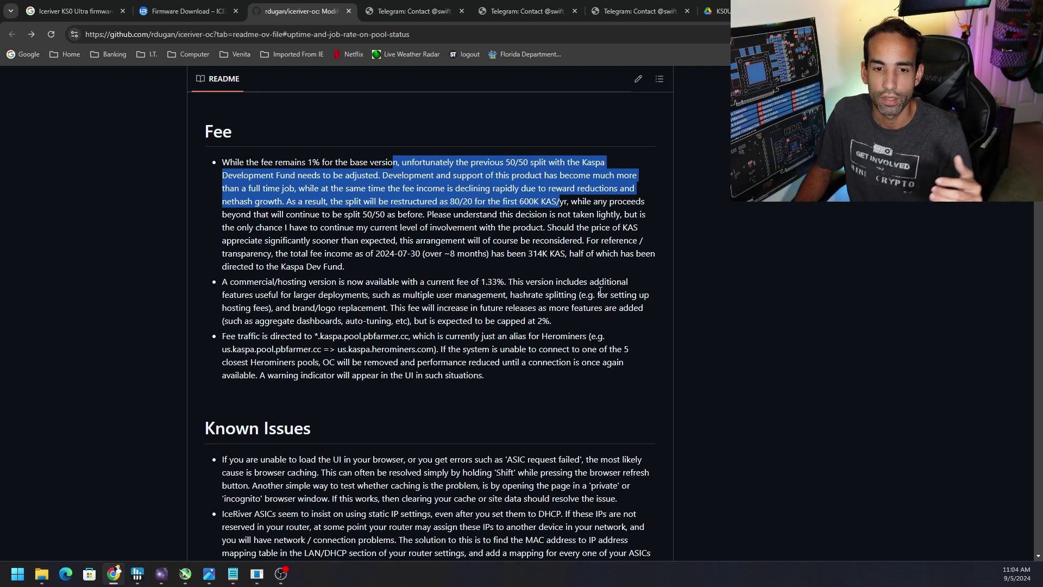
scroll(601, 291, "down", 8)
scroll(600, 291, "up", 1)
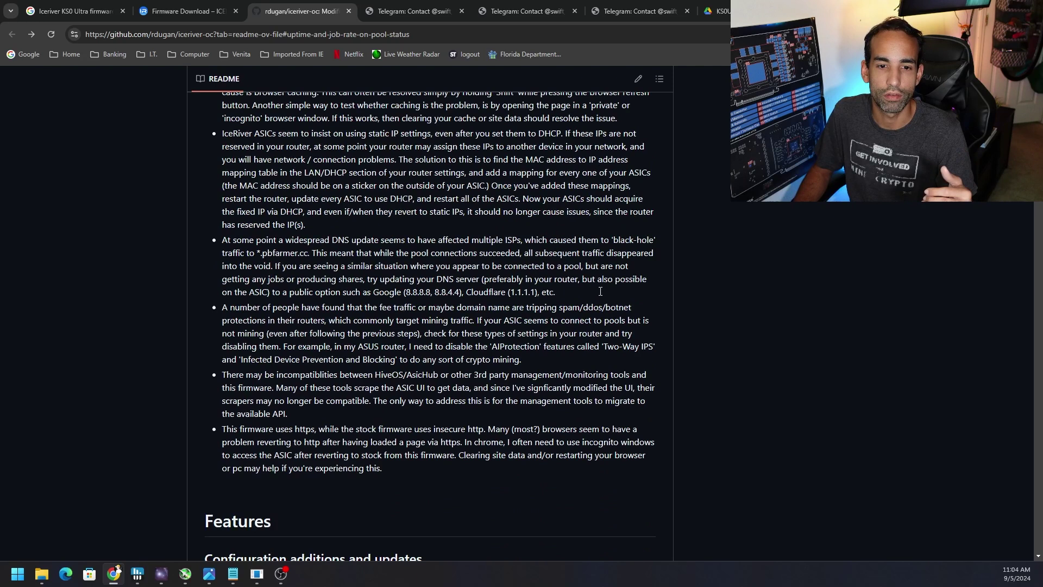
scroll(542, 287, "up", 1)
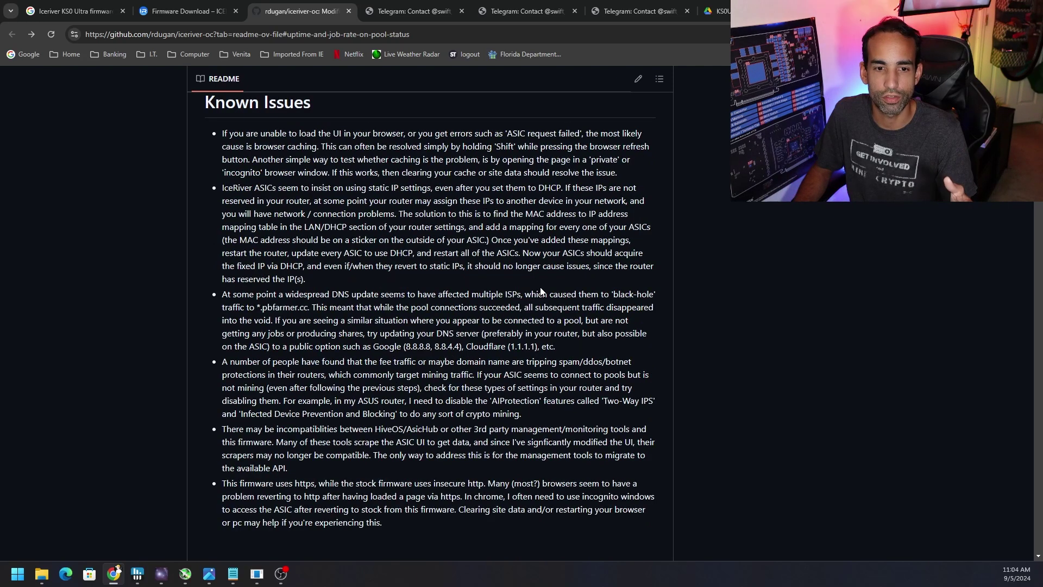
scroll(541, 290, "down", 6)
scroll(540, 292, "down", 3)
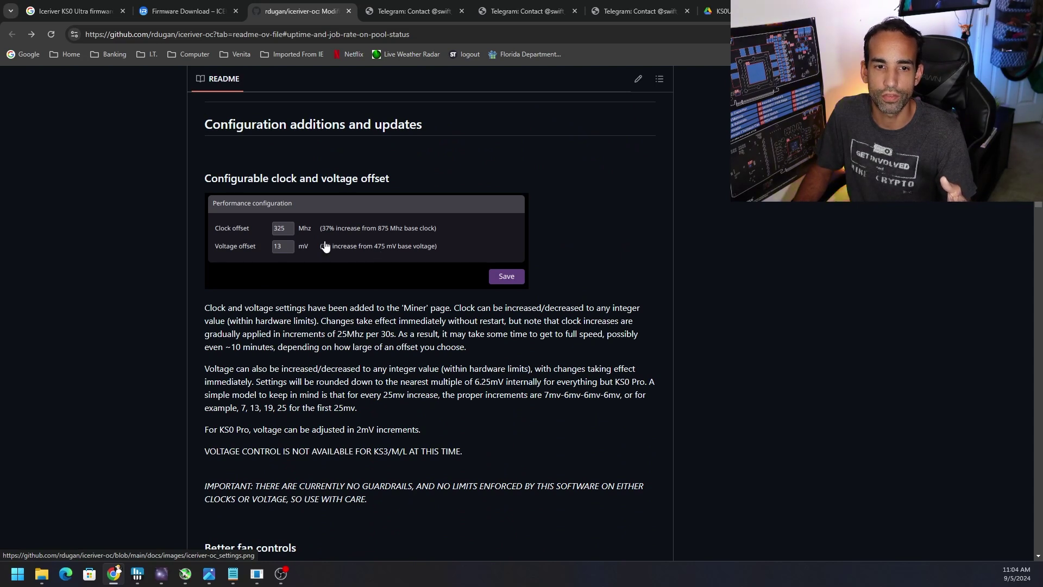
left_click(252, 574)
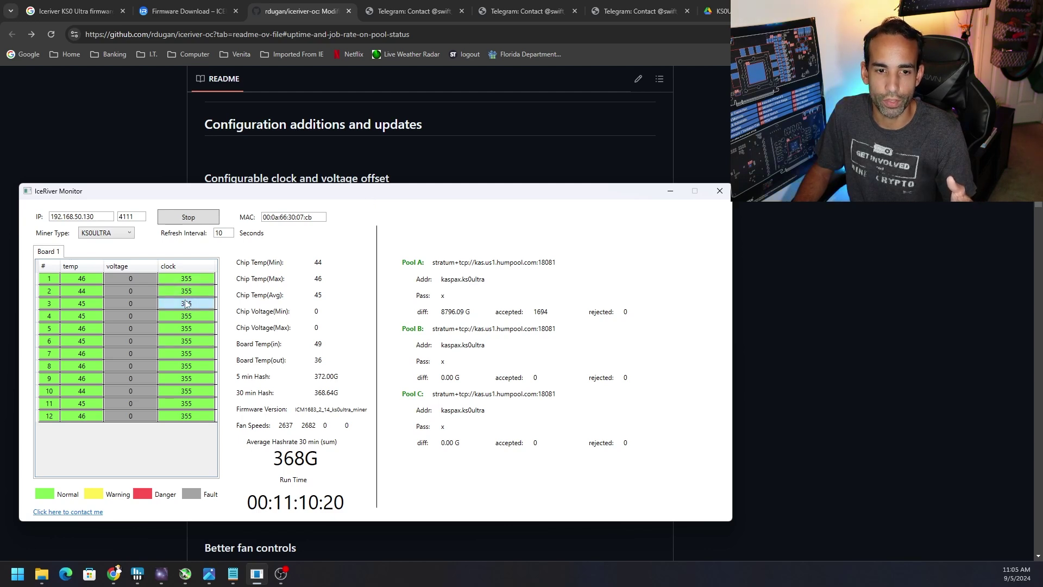
left_click(813, 296)
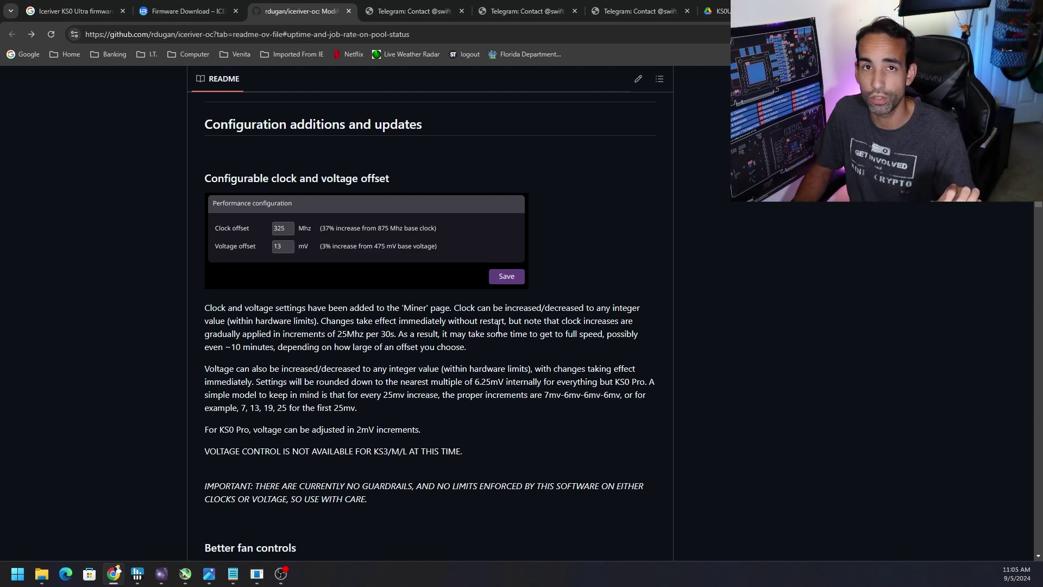
Scroll down the README and open the home-page metrics screenshot in a new tab.
scroll(498, 330, "down", 1)
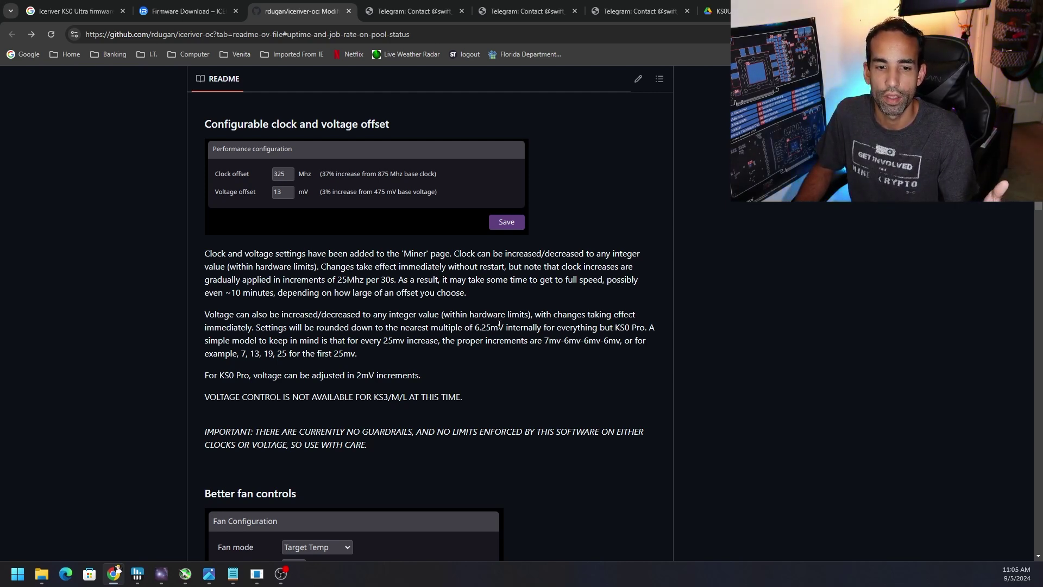
scroll(499, 325, "down", 3)
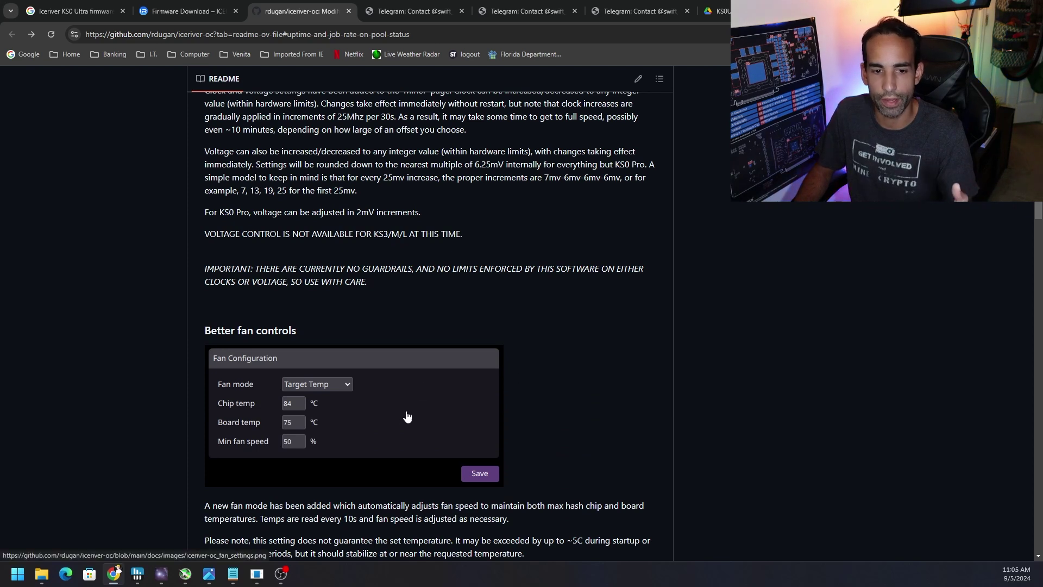
scroll(408, 416, "down", 4)
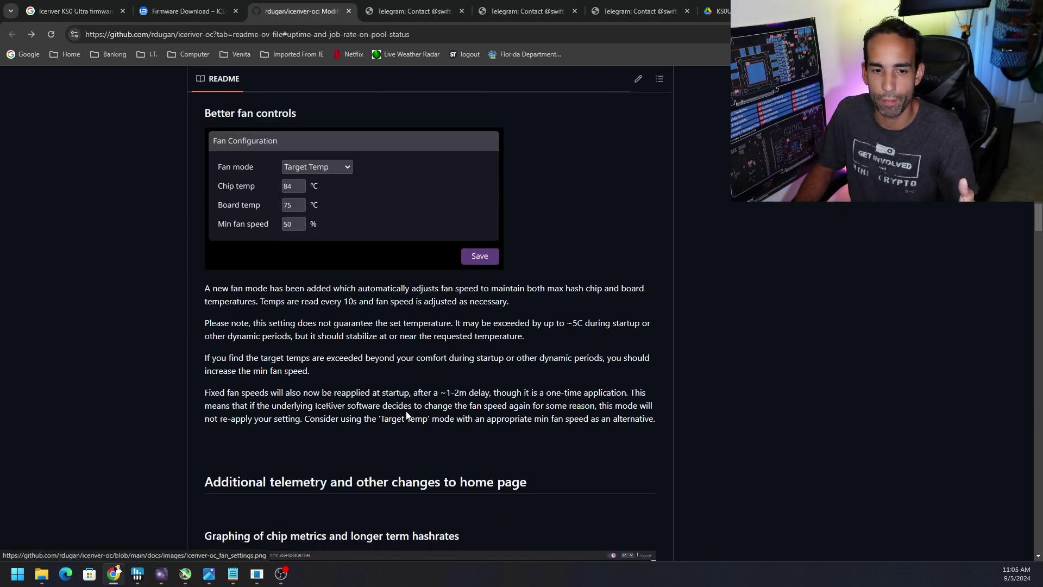
scroll(406, 415, "down", 2)
scroll(406, 410, "down", 4)
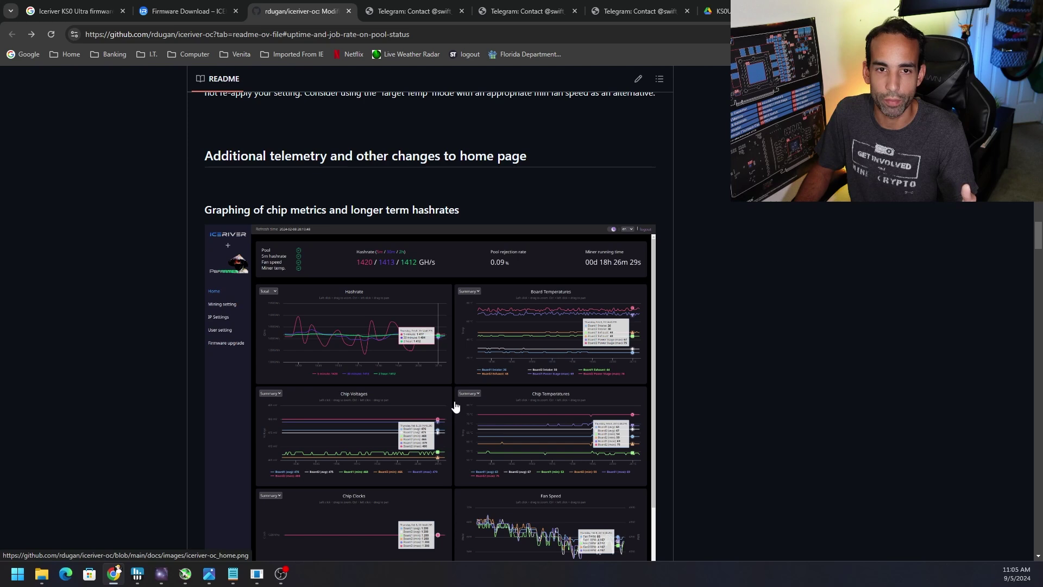
right_click(455, 407)
left_click(533, 140)
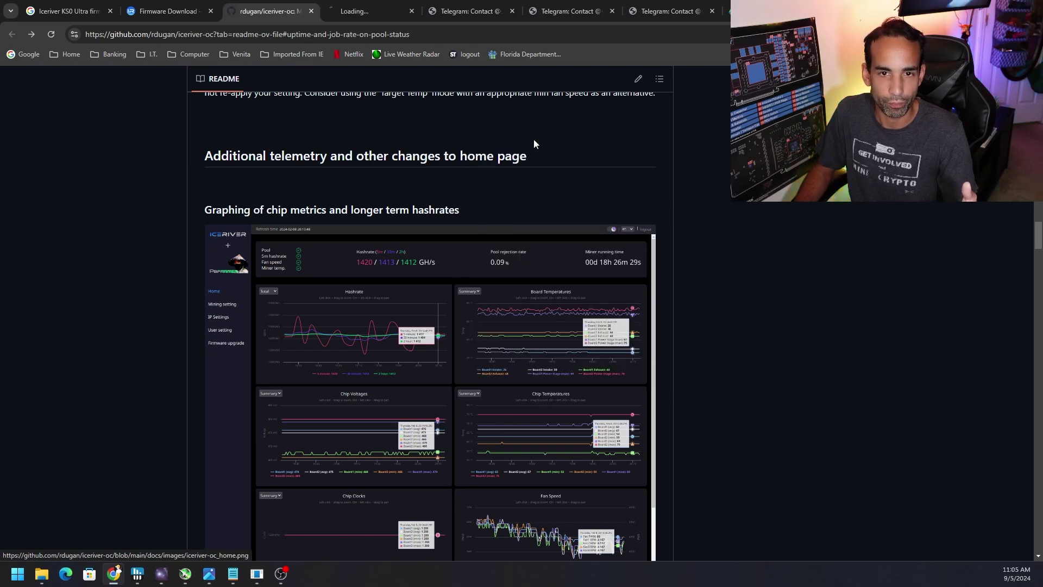
View the full metrics screenshot, then move to the Telegram overclocking firmware update post.
left_click(359, 4)
scroll(809, 282, "down", 2)
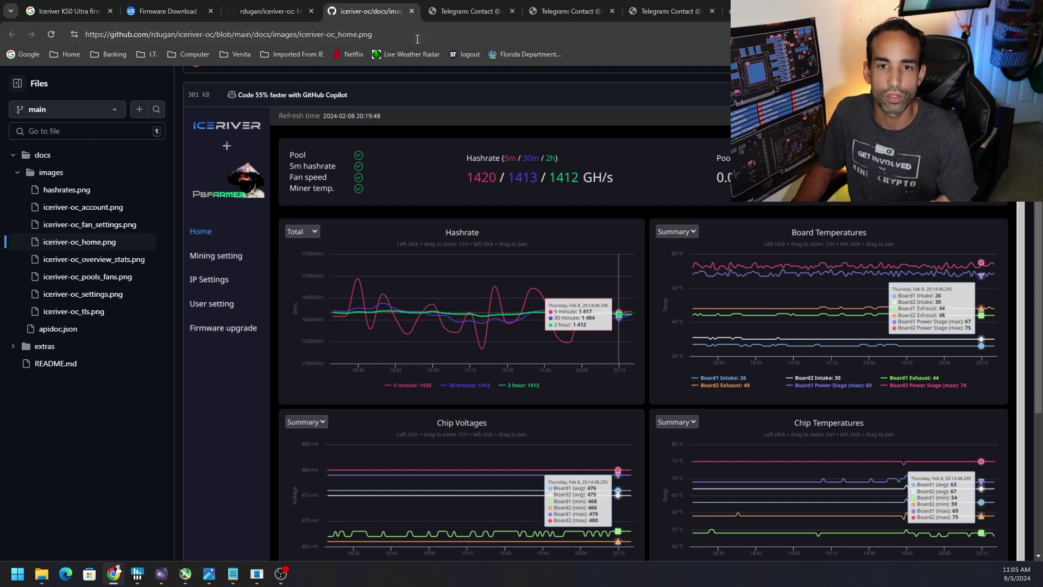
left_click(455, 8)
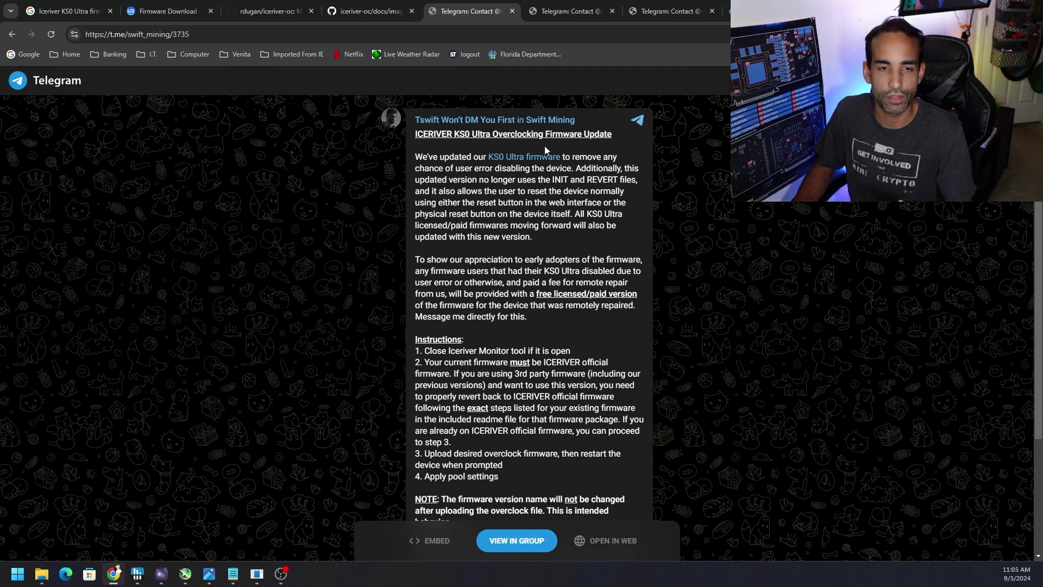
Highlight the 505G, 618G and 700G power tiers in overclocking firmware post 3717.
left_click(148, 6)
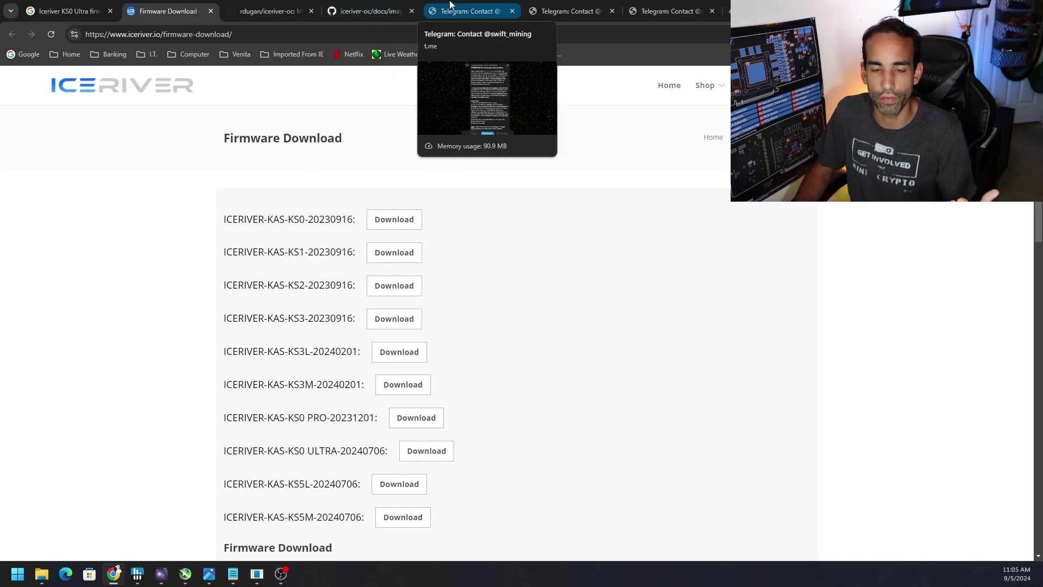
left_click(467, 9)
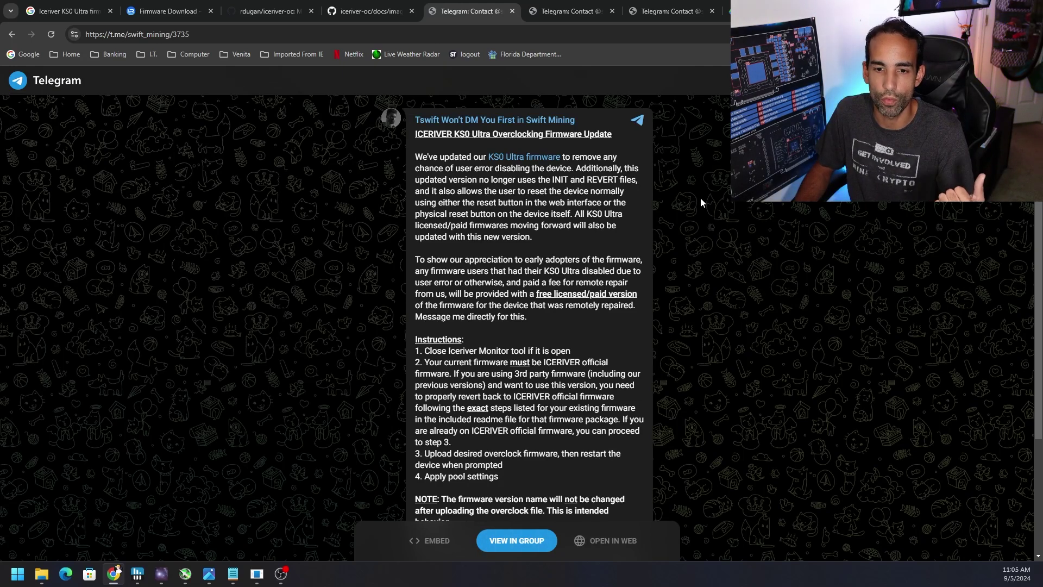
left_click(575, 11)
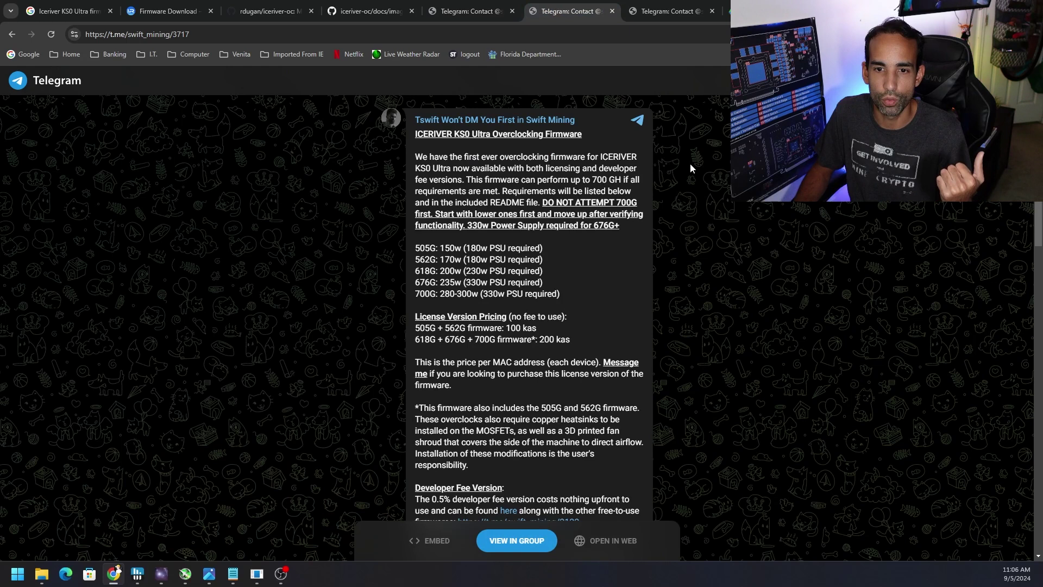
double_click(419, 250)
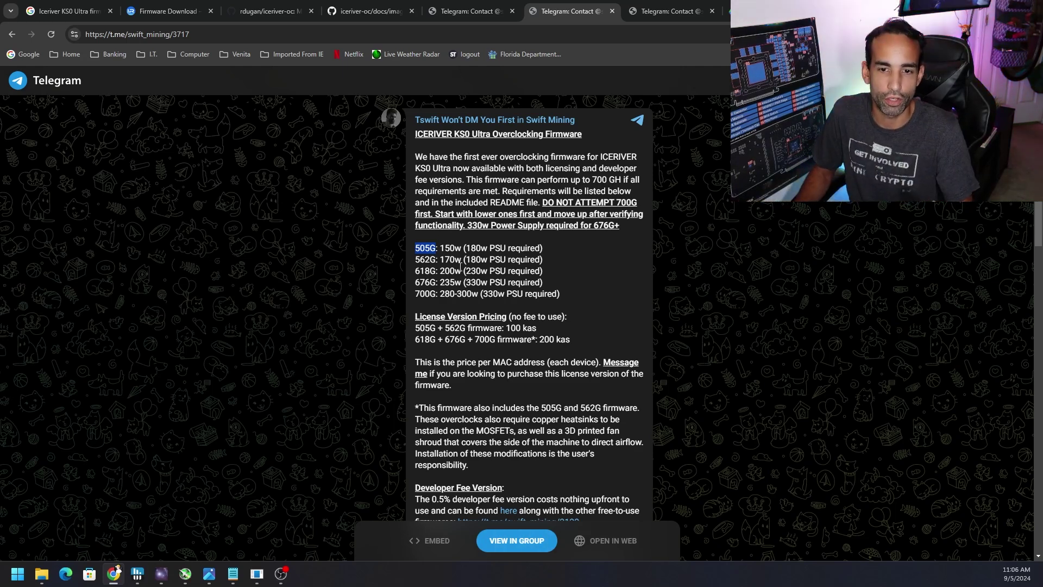
left_click_drag(466, 271, 476, 272)
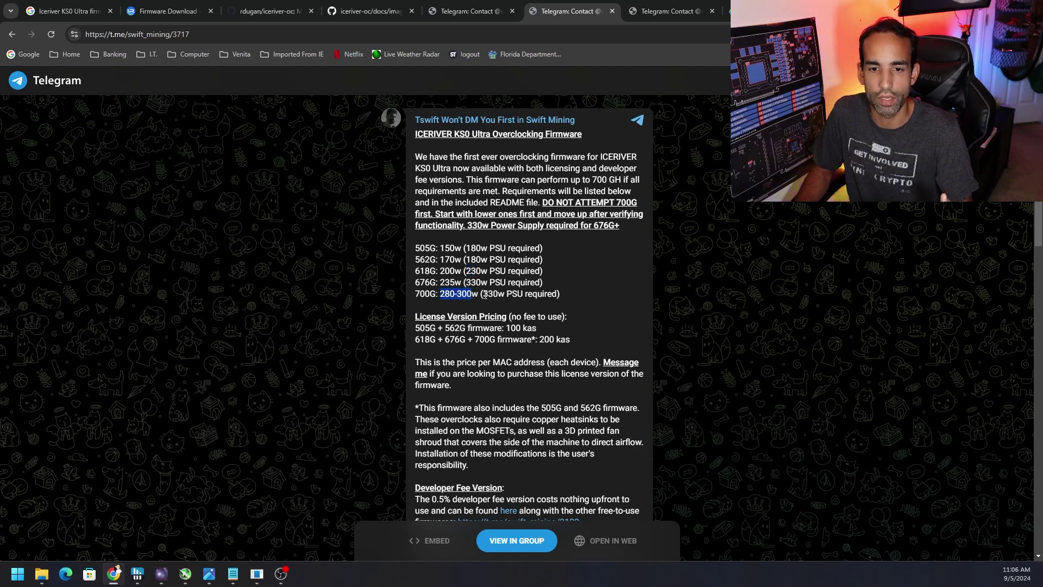
left_click_drag(482, 294, 498, 294)
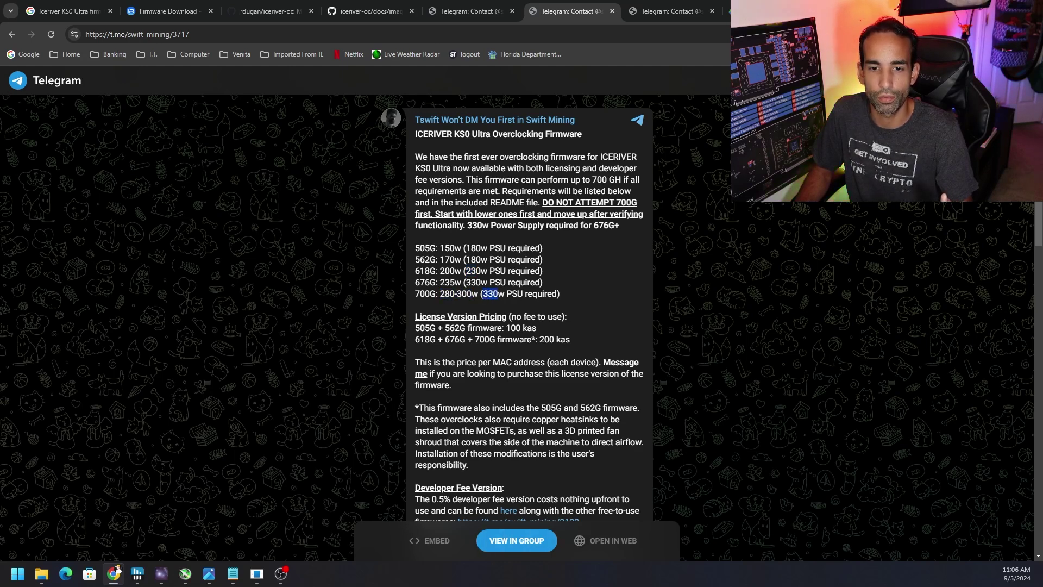
Glance at post 3735, then return to post 3717 and highlight another requirements line.
key("ctrl+shift+Tab")
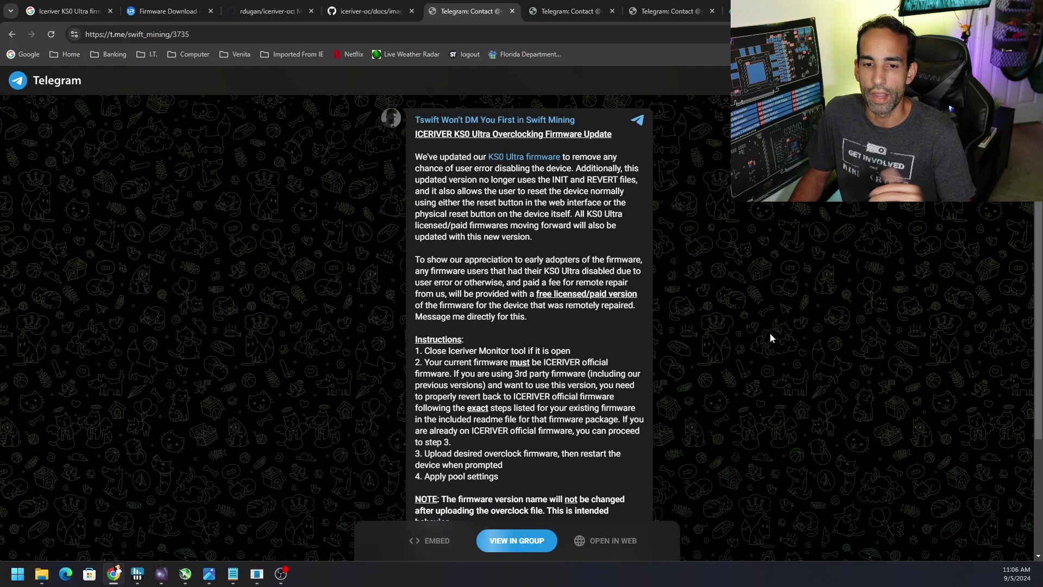
scroll(767, 332, "down", 5)
key("ctrl+Tab")
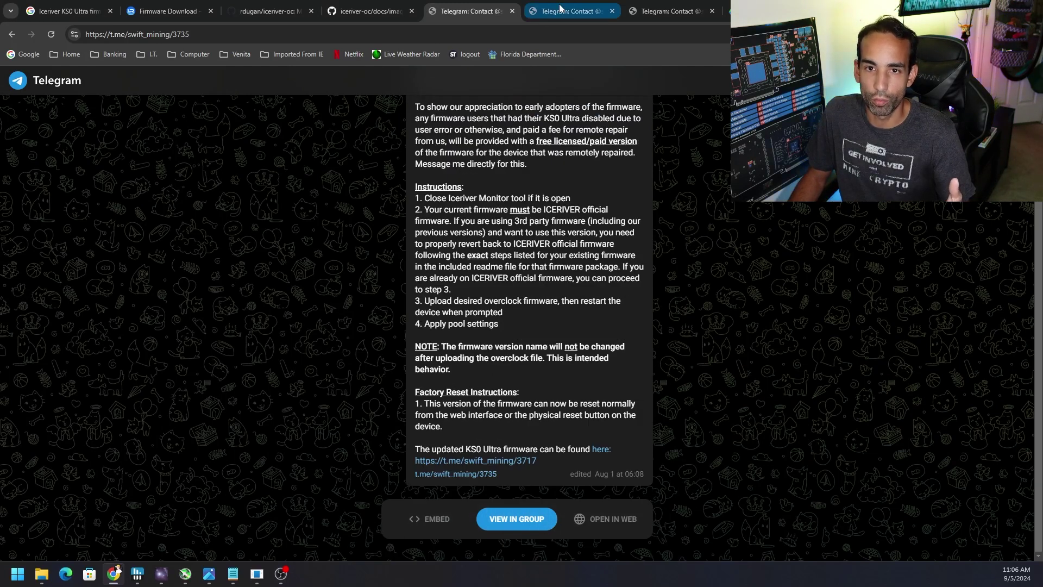
scroll(669, 252, "down", 5)
scroll(681, 270, "up", 2)
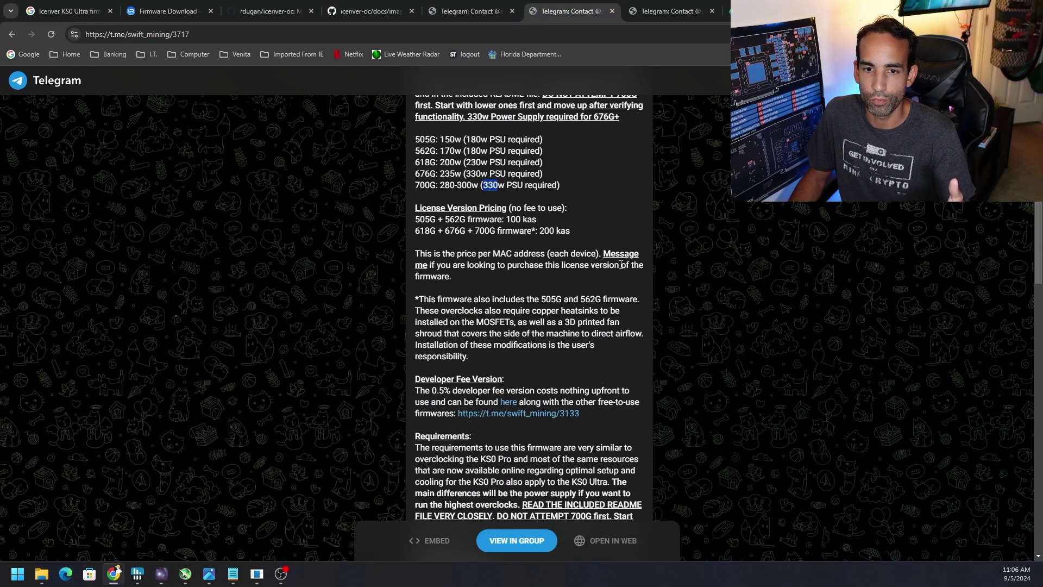
left_click_drag(477, 323, 581, 323)
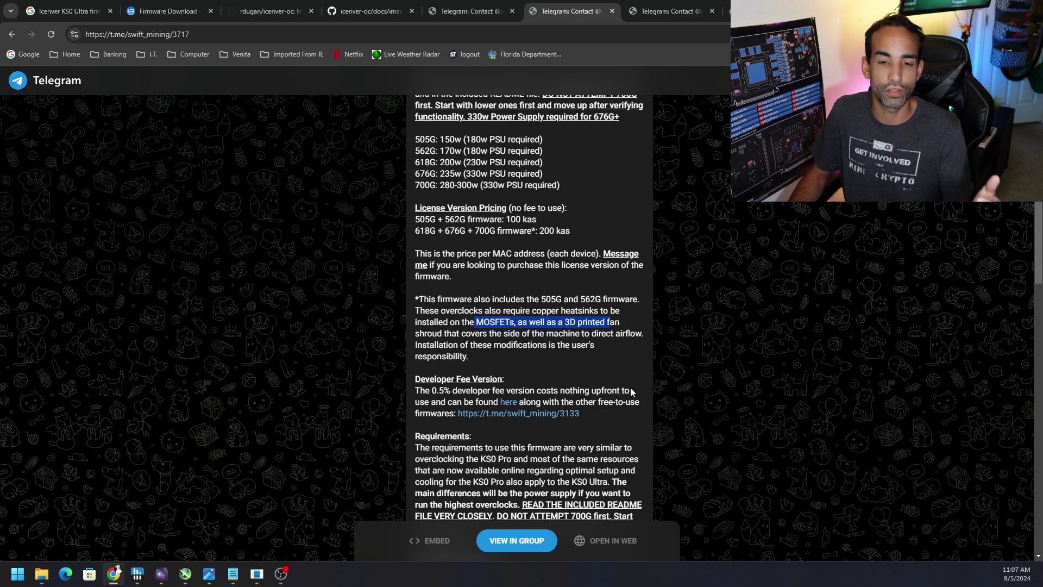
Check the iceriver-oc README, then scroll post 3717 down to Requirements and Hardware Upgrades.
left_click(304, 9)
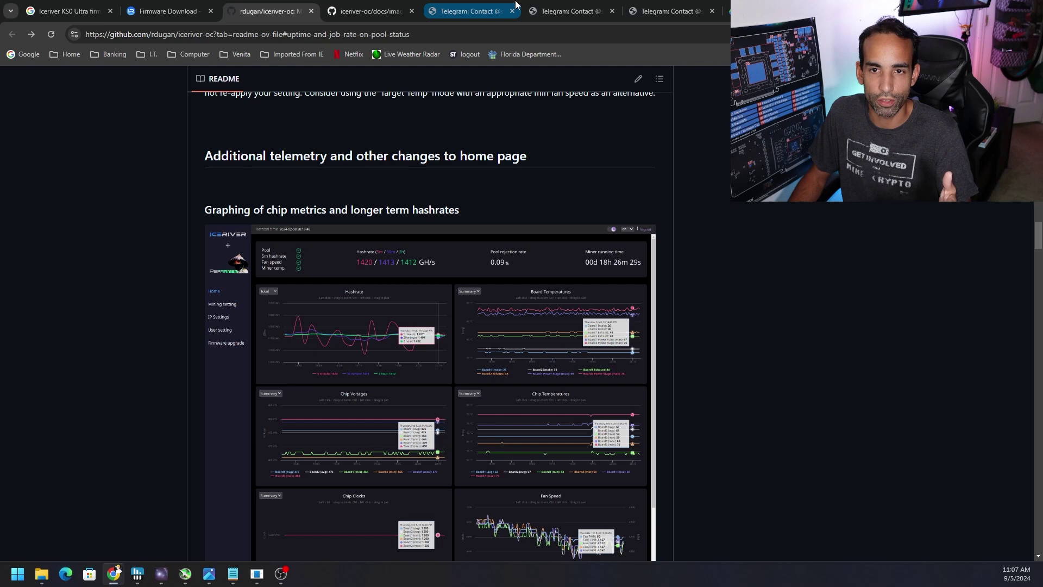
left_click(556, 6)
scroll(642, 234, "down", 4)
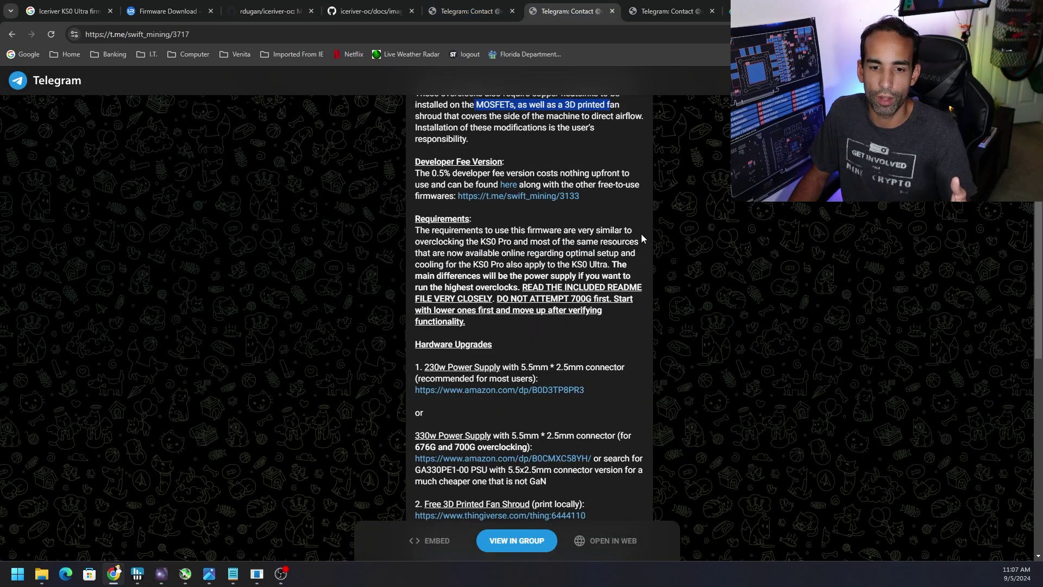
scroll(642, 235, "down", 2)
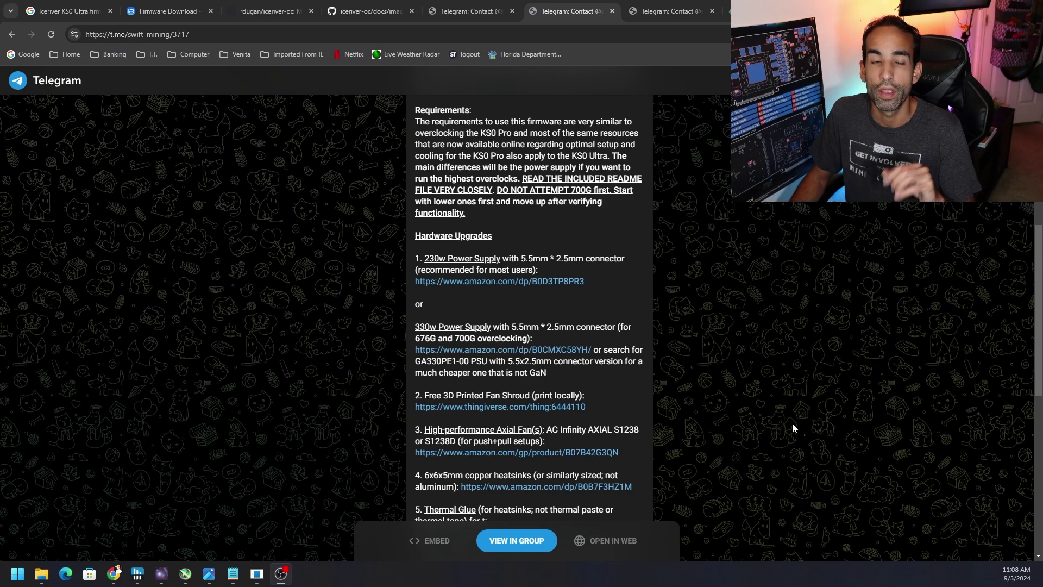
Scroll past the hardware upgrades and open Swift Mining post 3133 with firmware download links.
scroll(748, 406, "down", 1)
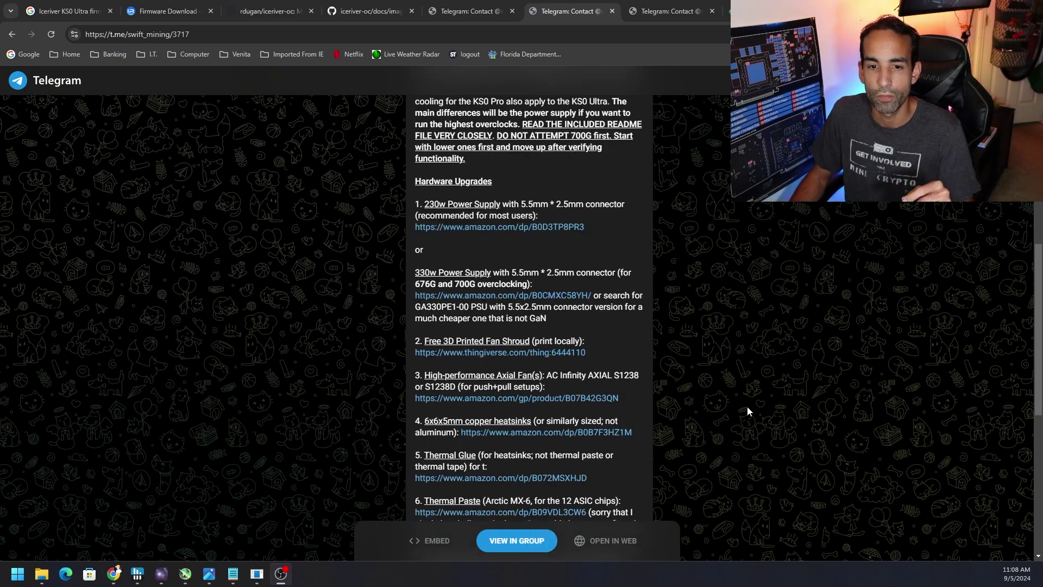
scroll(747, 411, "down", 1)
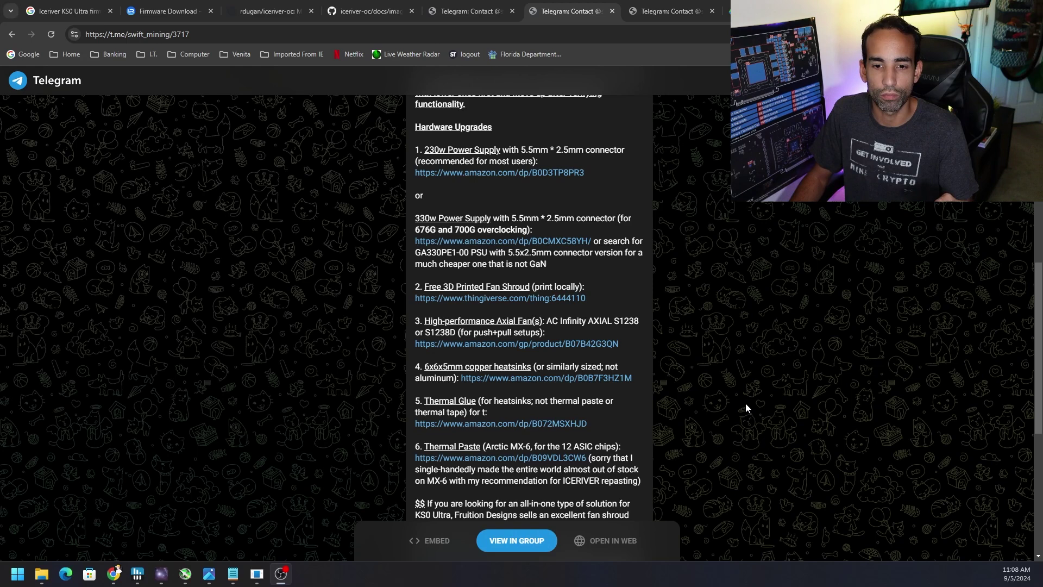
scroll(746, 403, "down", 1)
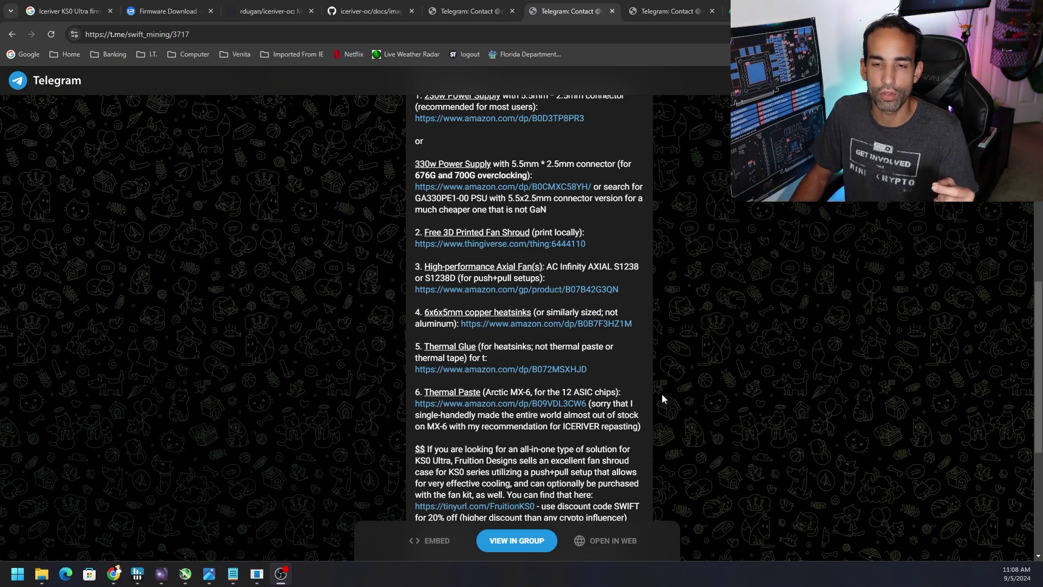
left_click(670, 11)
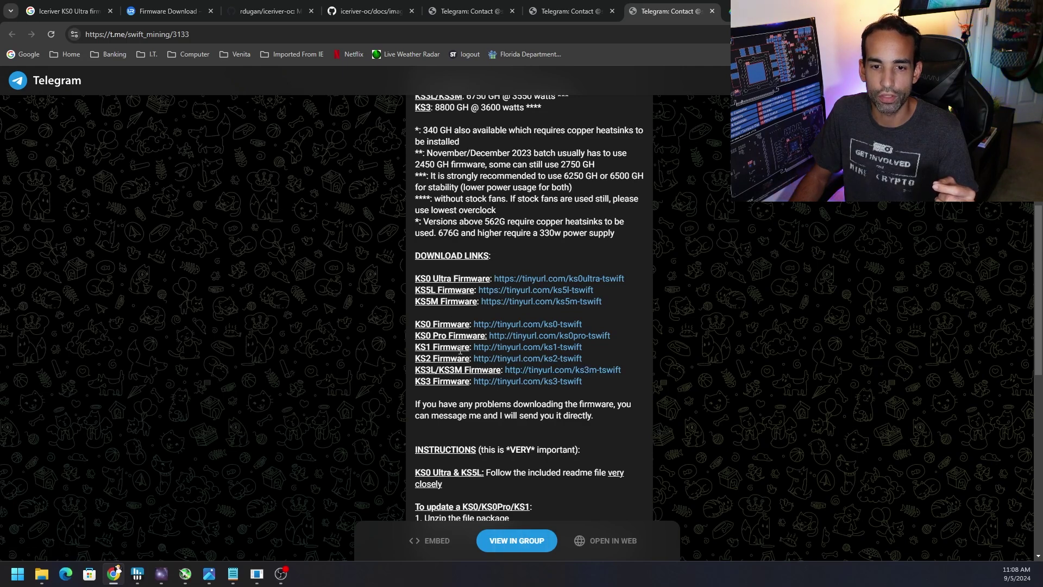
Check the KS0Ultra_DF4.zip Drive link, revisit posts 3717 and 3735, then bring IceRiver Monitor forward.
left_click(496, 335)
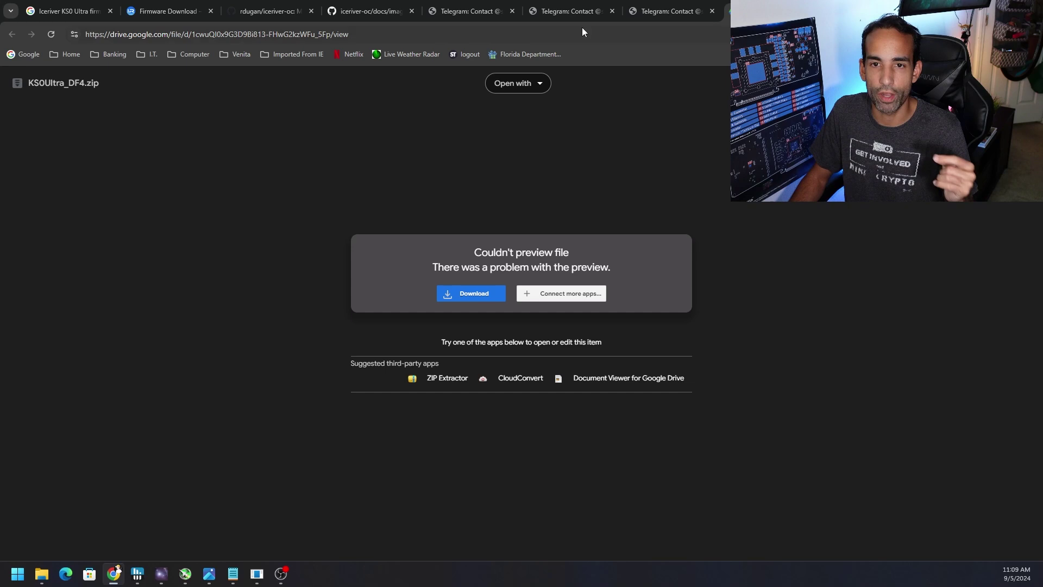
left_click(570, 11)
scroll(630, 283, "up", 6)
scroll(631, 283, "up", 4)
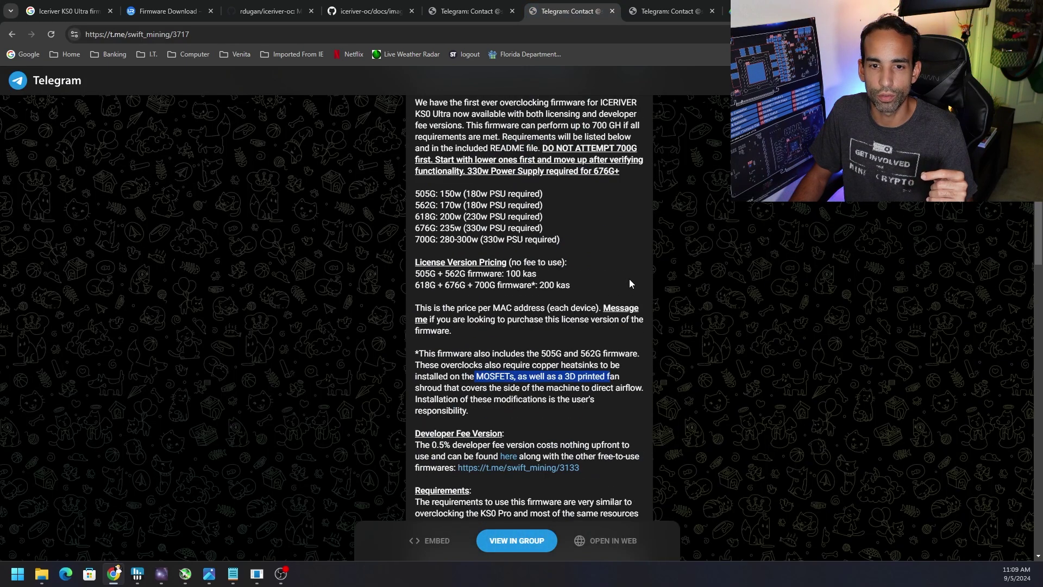
scroll(626, 266, "down", 1)
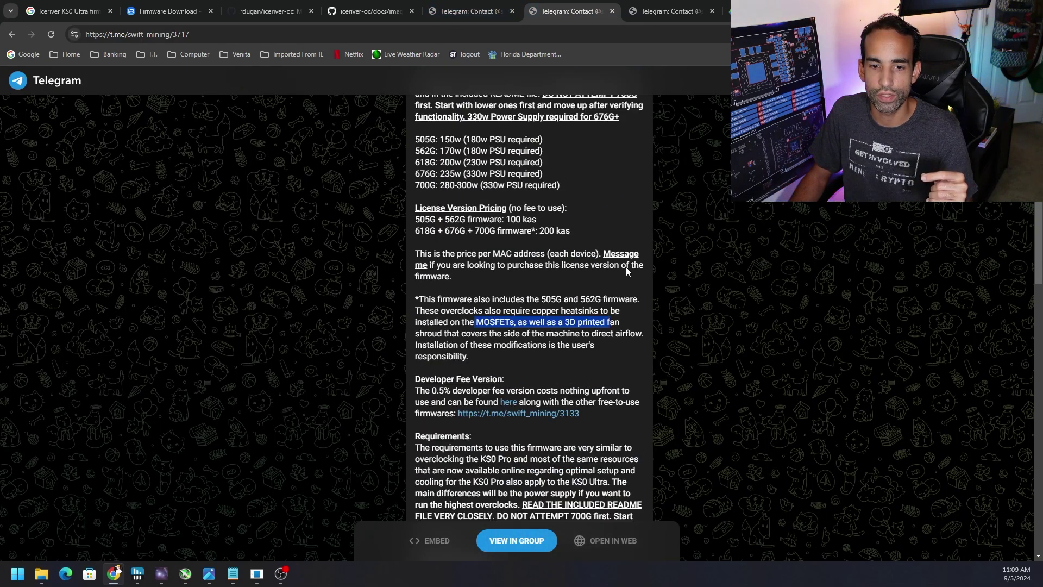
left_click(485, 7)
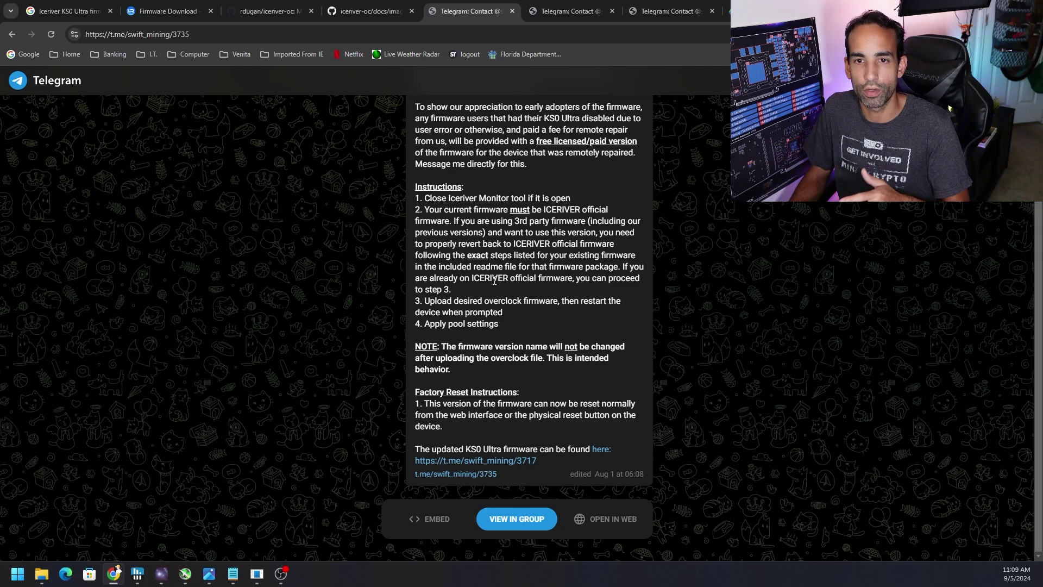
left_click(257, 574)
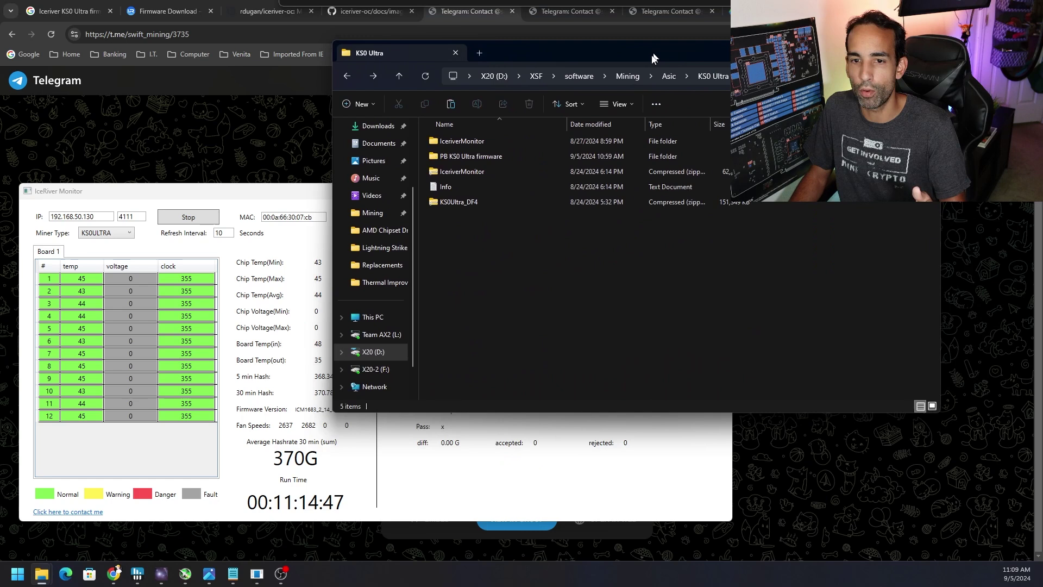
Select the KS0Ultra_DF4 archive in the KS0 Ultra folder and stop IceRiver Monitor polling the miner.
left_click_drag(641, 77, 656, 126)
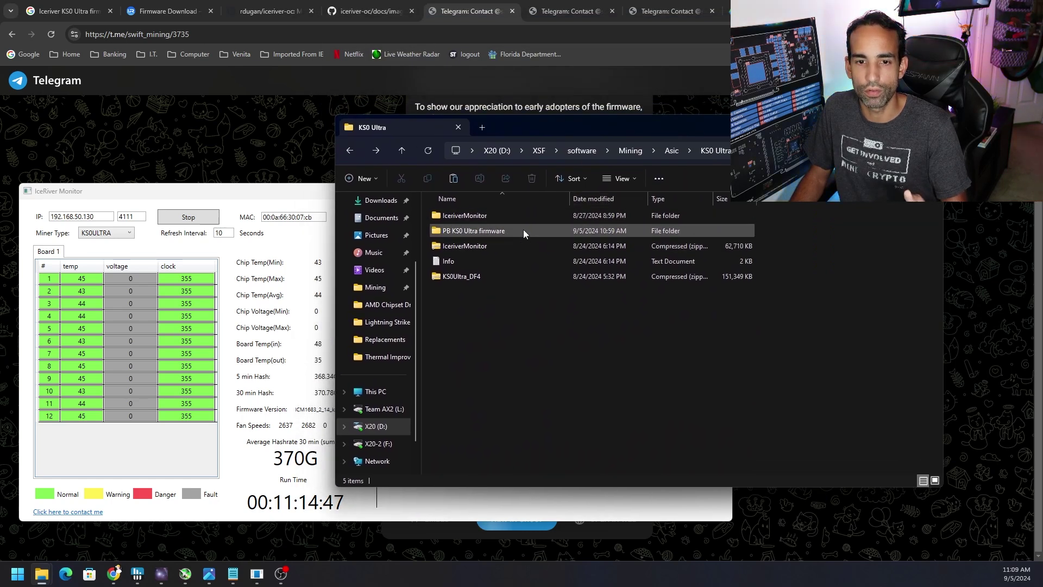
left_click(511, 279)
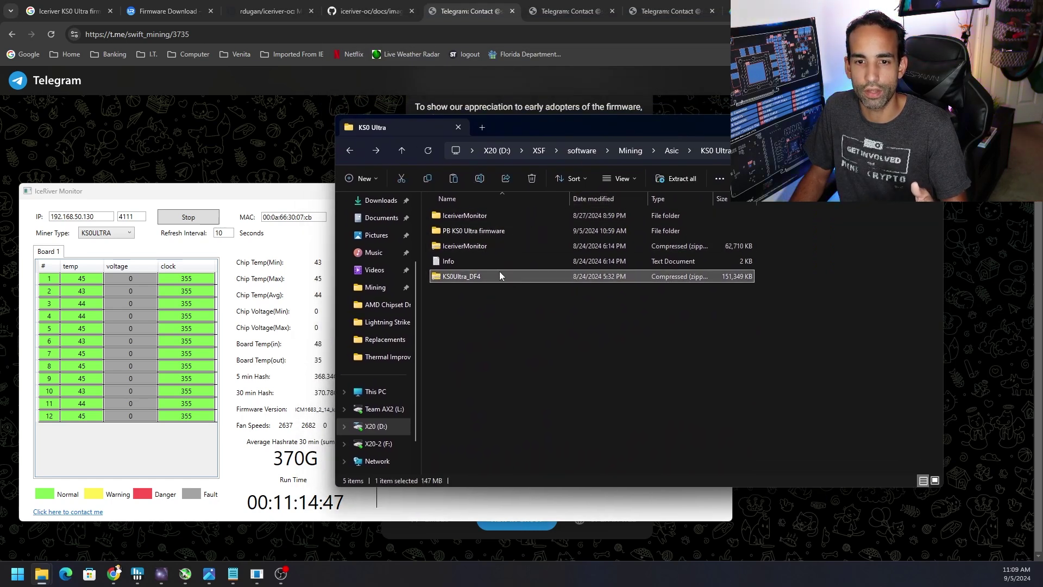
right_click(506, 279)
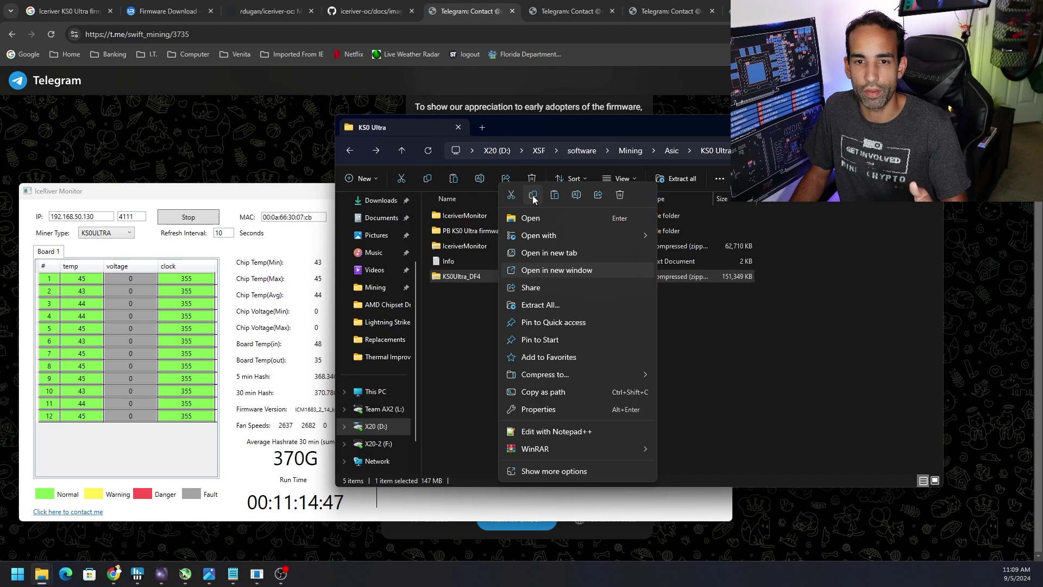
left_click(201, 218)
left_click(615, 128)
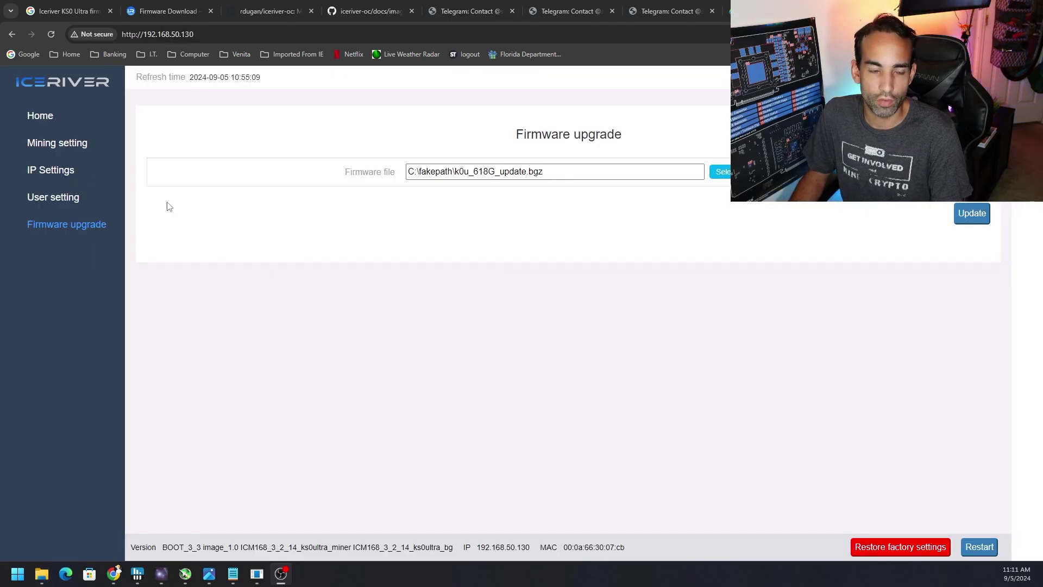
Cancel the firmware file choice and highlight the 618G: 200w line in Telegram post 3717.
left_click(668, 170)
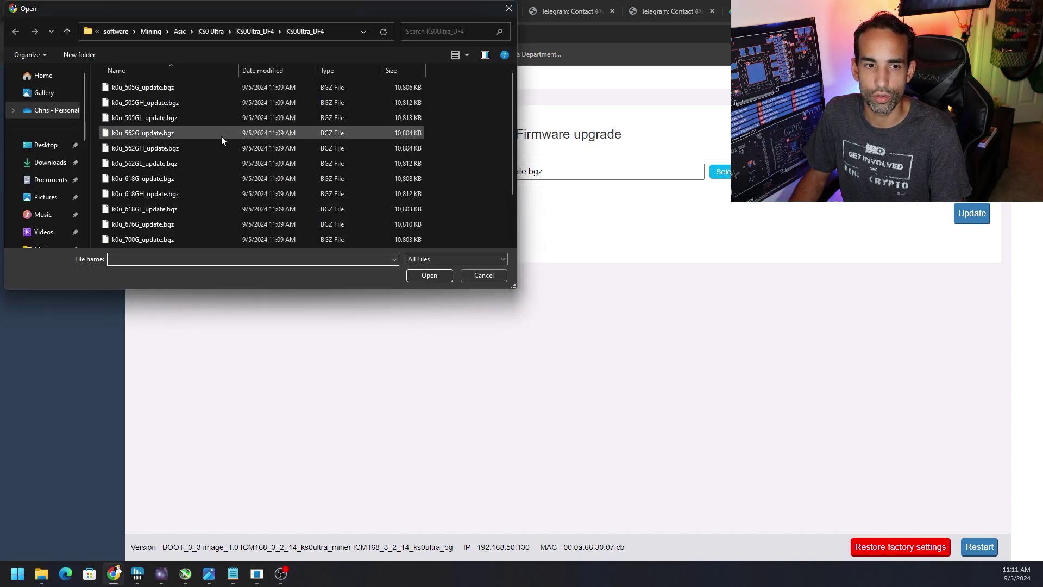
left_click(498, 277)
left_click(470, 11)
left_click(535, 5)
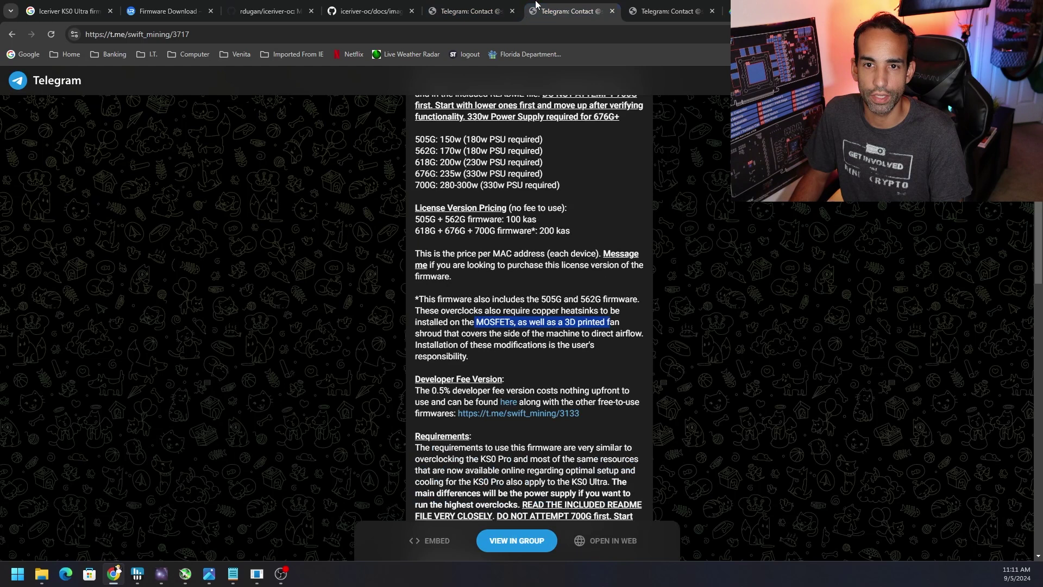
scroll(444, 225, "up", 1)
left_click_drag(414, 218, 466, 218)
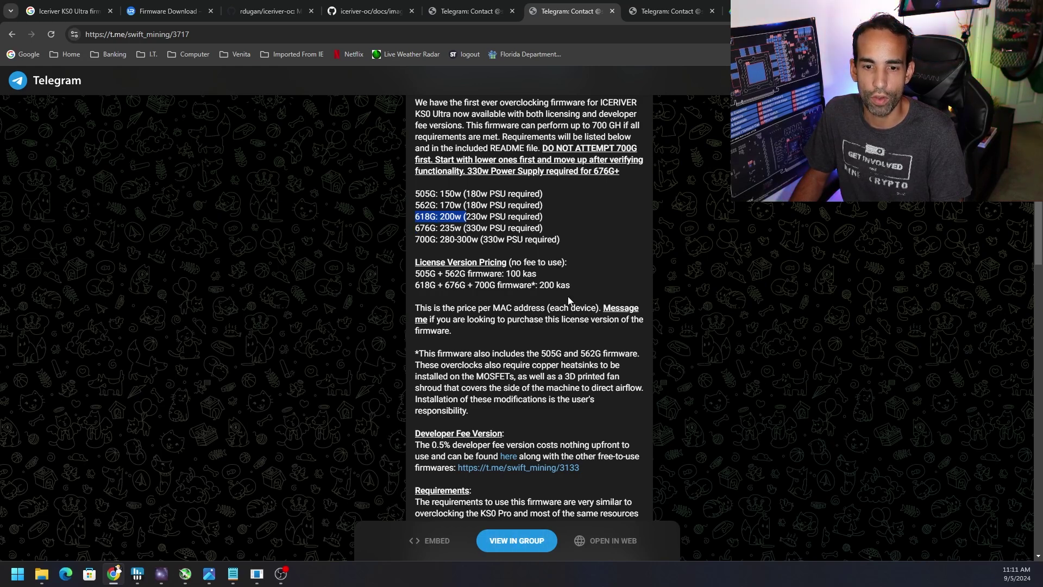
Open the recommended 330W power supply on Amazon in a new tab, review it, then close it.
scroll(569, 300, "down", 8)
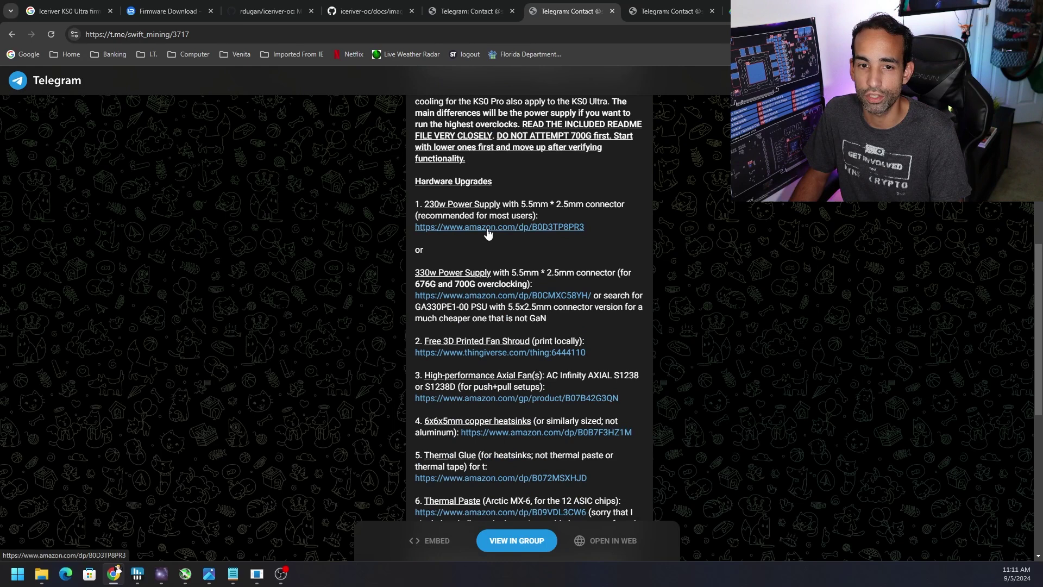
right_click(506, 297)
left_click(560, 309)
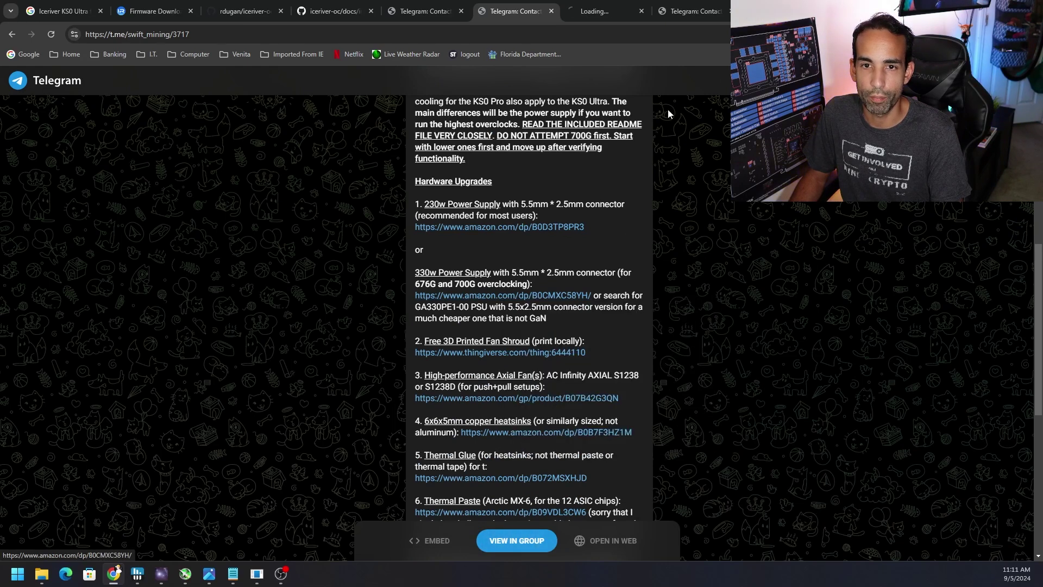
left_click(606, 9)
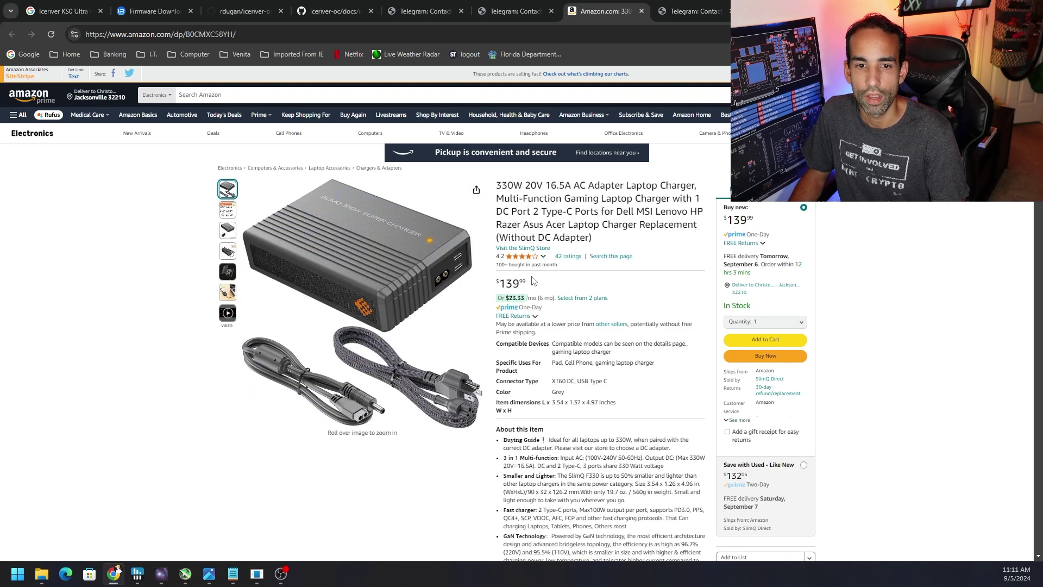
left_click(642, 11)
Select k0u_618GL_update.bgz on the miner's Firmware upgrade page and start the update.
left_click(771, 11)
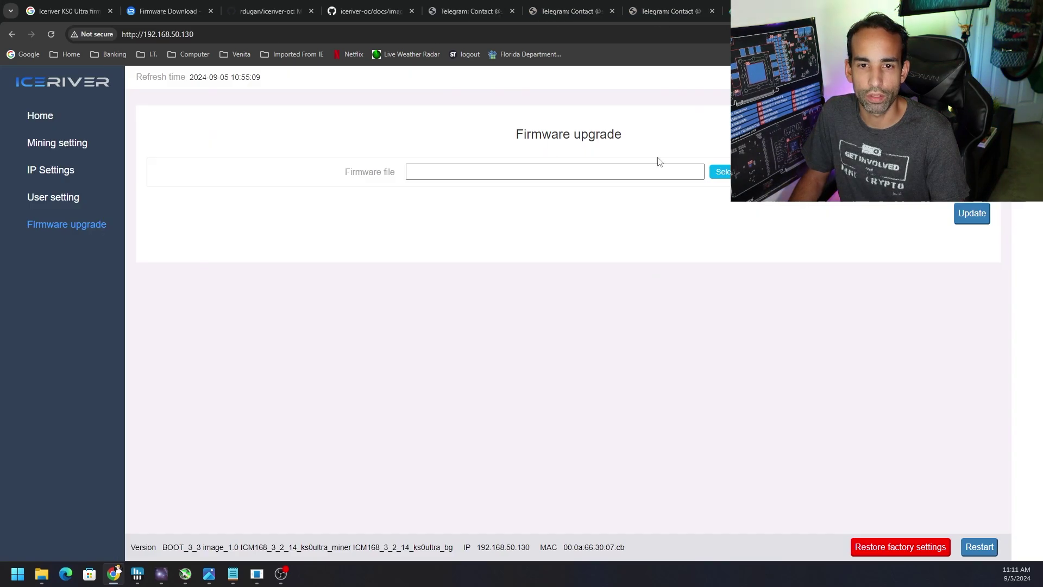
left_click(719, 171)
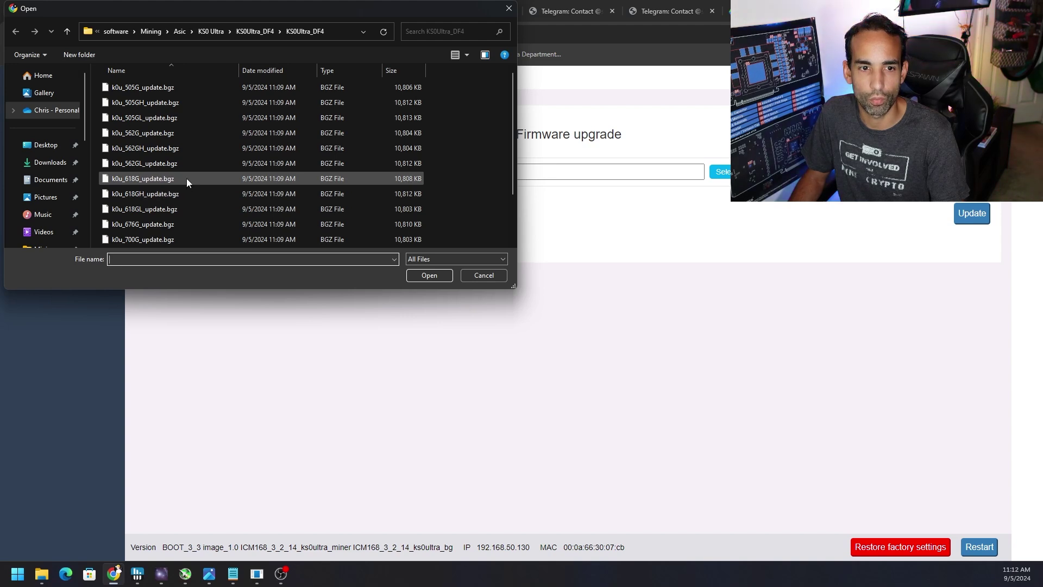
left_click(204, 211)
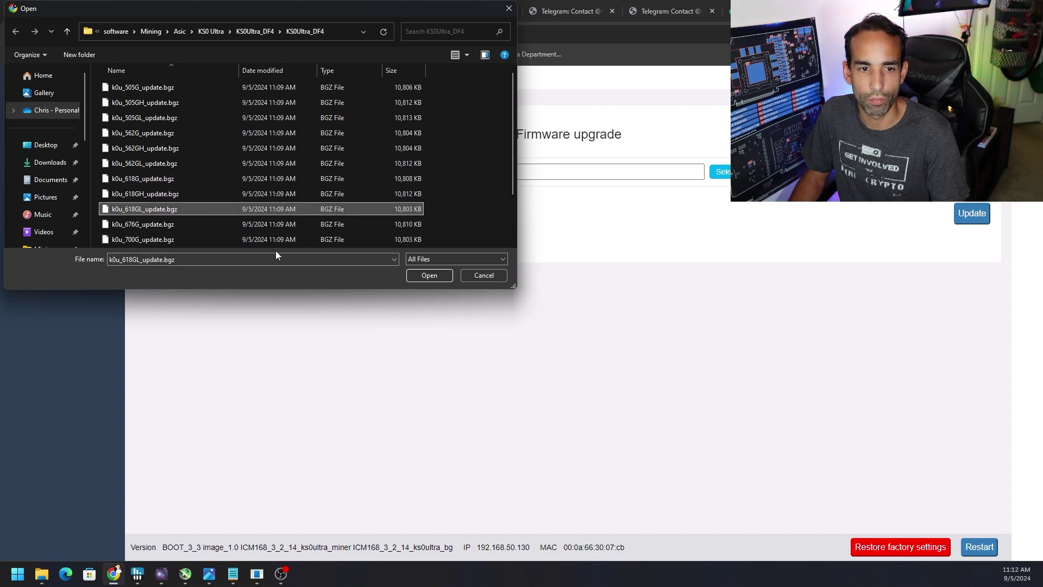
left_click(435, 274)
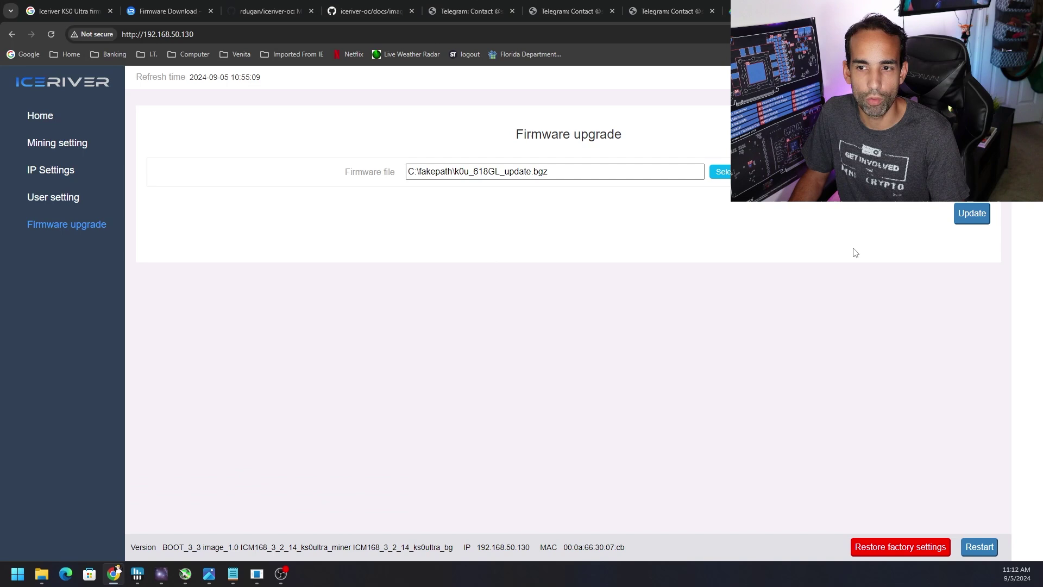
left_click(976, 215)
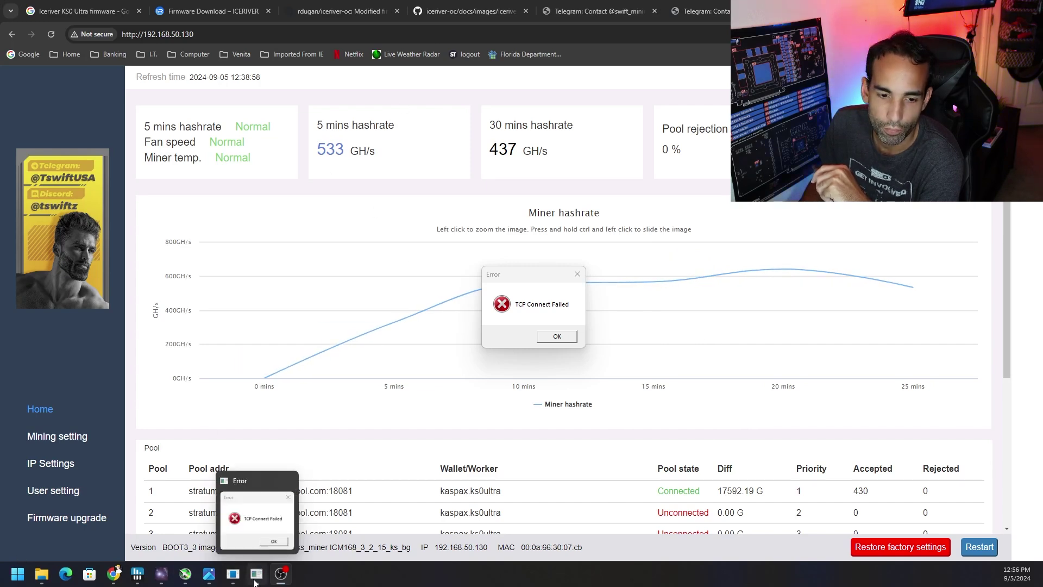
Read the chip stats in IceRiver Monitor, then return to the miner's hashrate dashboard.
left_click(235, 577)
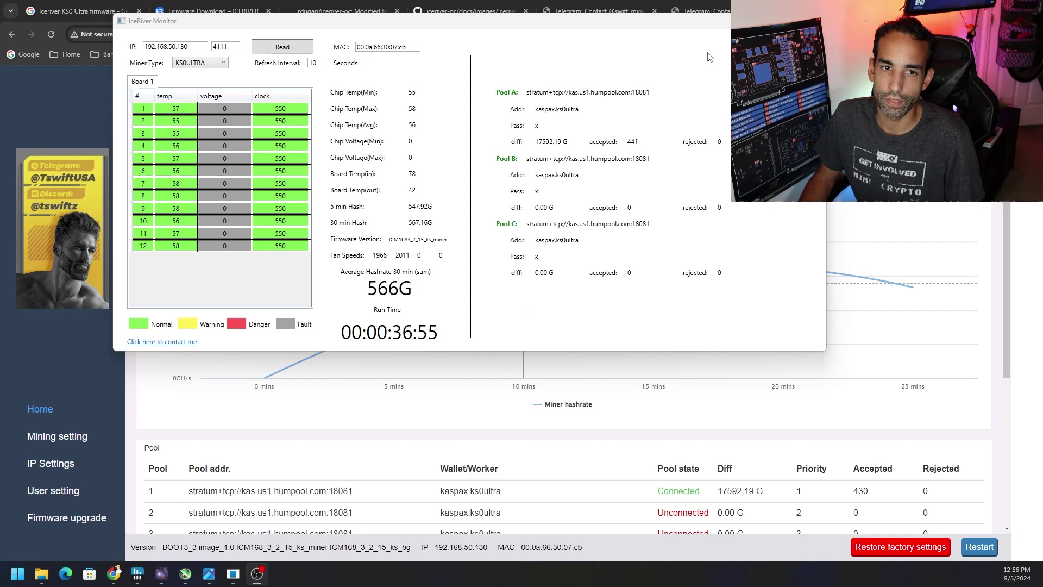
key("alt+Tab")
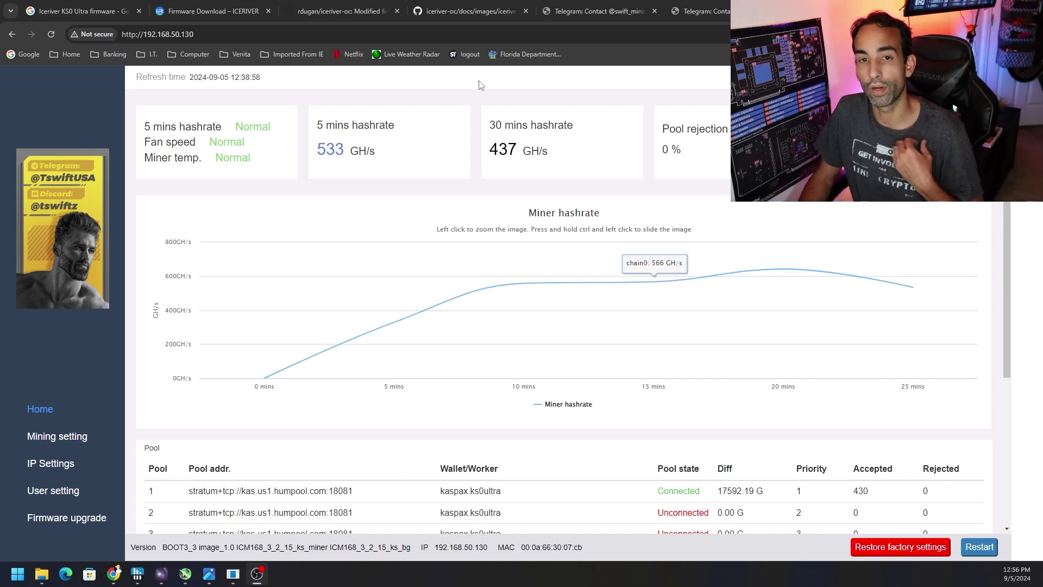
Look over the iceriver-oc screenshot and KS0 Ultra update post, ending on the firmware download-links post.
left_click(467, 5)
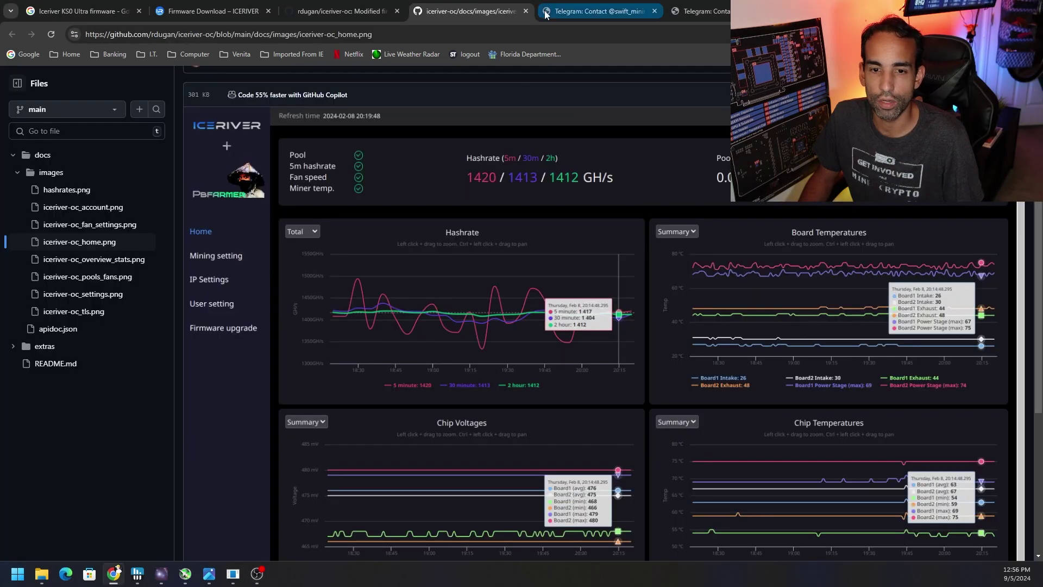
left_click(597, 11)
left_click(703, 6)
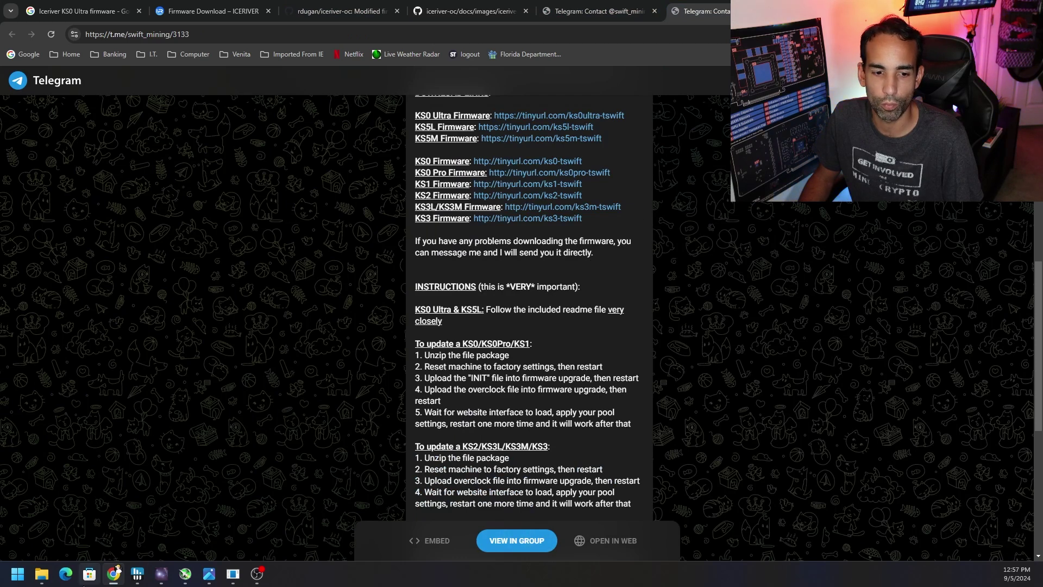
left_click(569, 4)
left_click(475, 5)
left_click(576, 7)
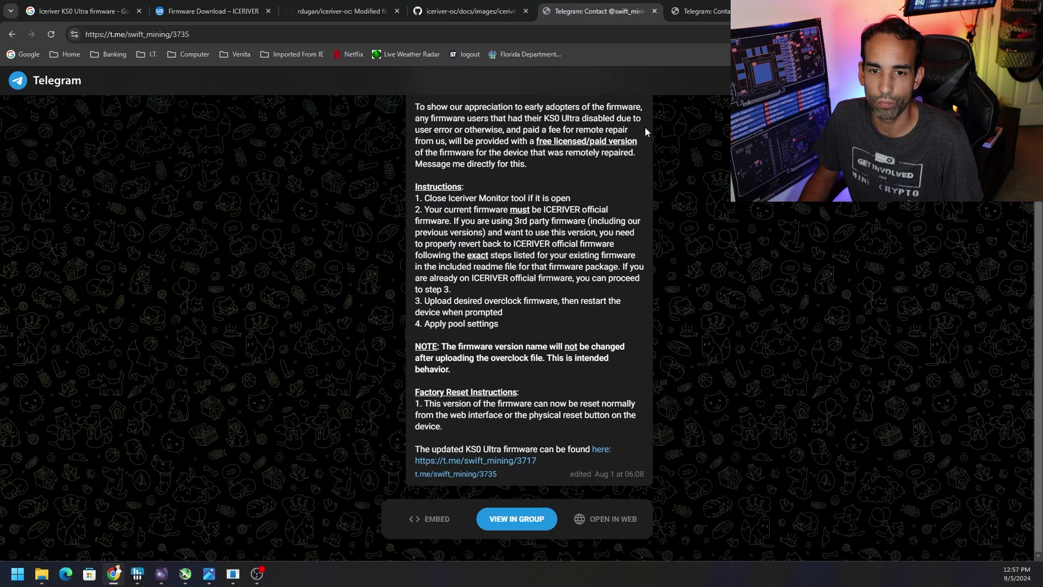
scroll(634, 187, "up", 2)
left_click(683, 5)
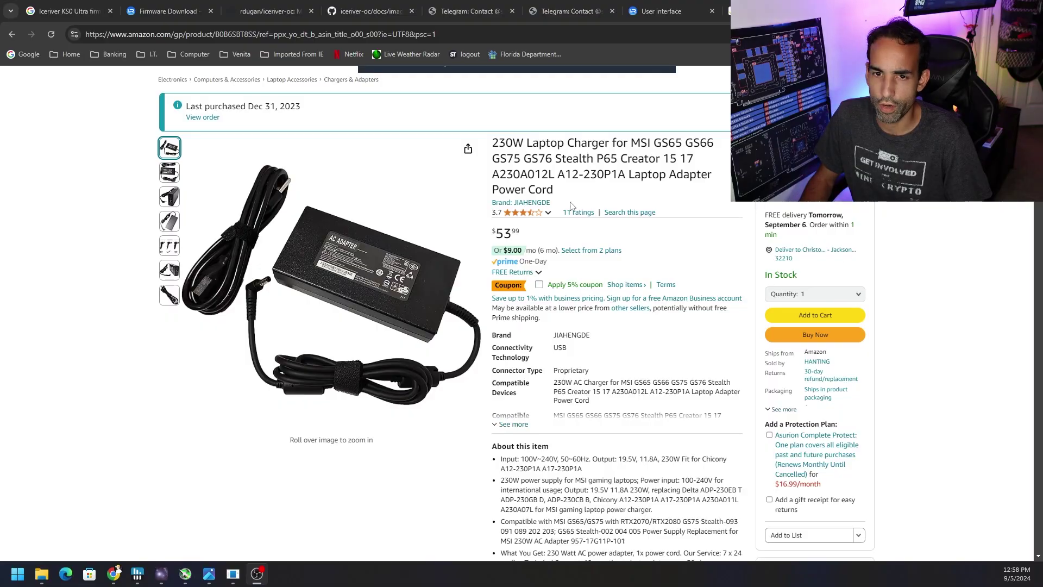
Highlight the JIAHENGDE brand, then compare it with the HNHTKJ 230W charger, ending on JIAHENGDE.
left_click_drag(565, 204, 491, 203)
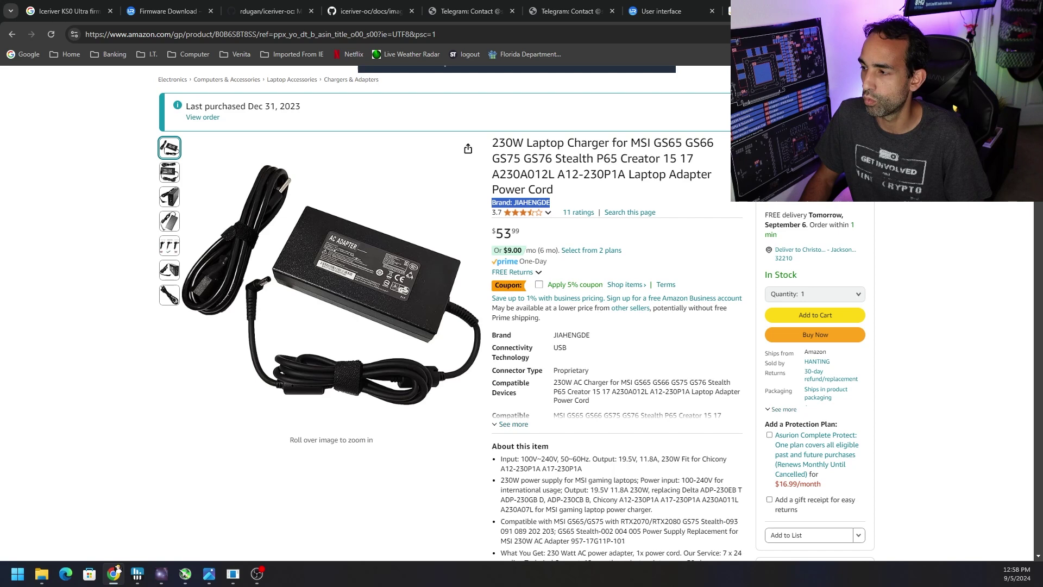
key("ctrl+Tab")
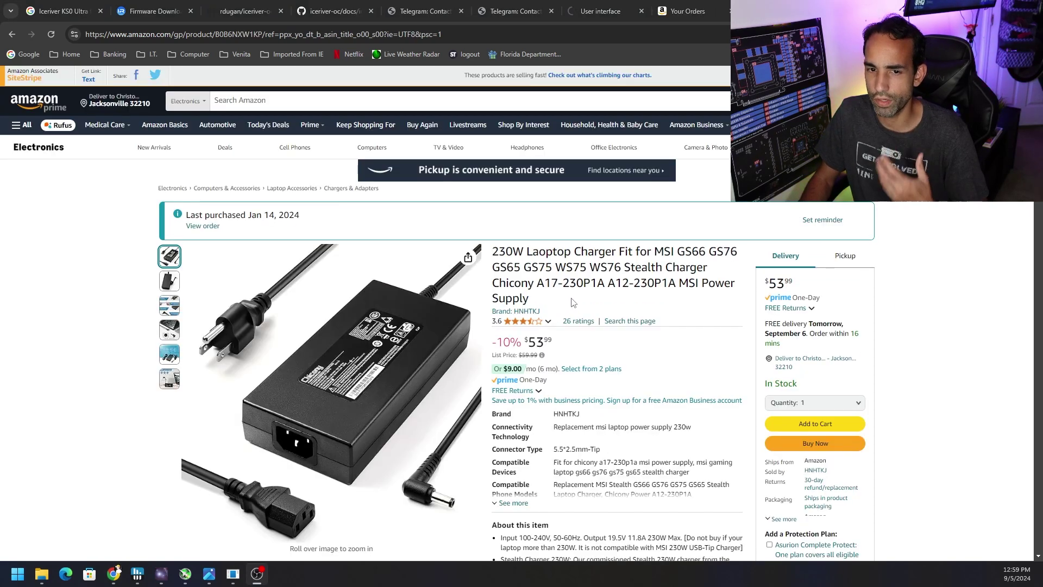
key("ctrl+Tab")
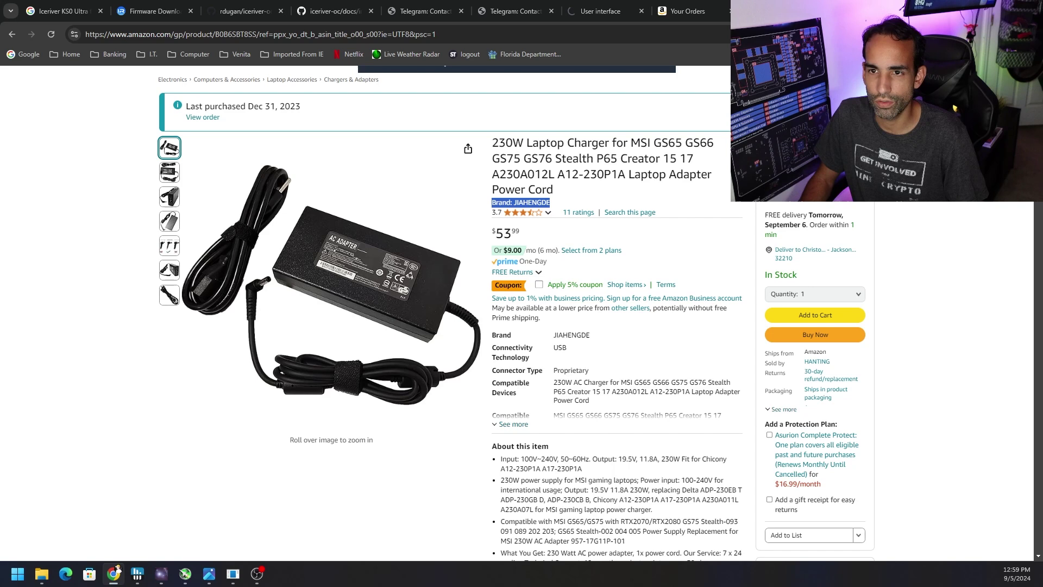
key("ctrl+Tab")
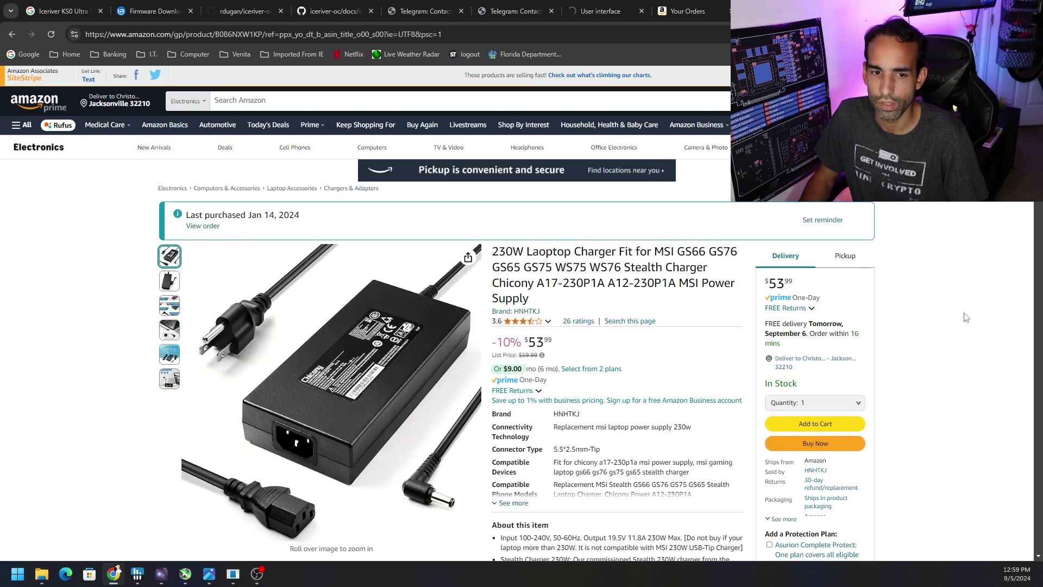
key("ctrl+Tab")
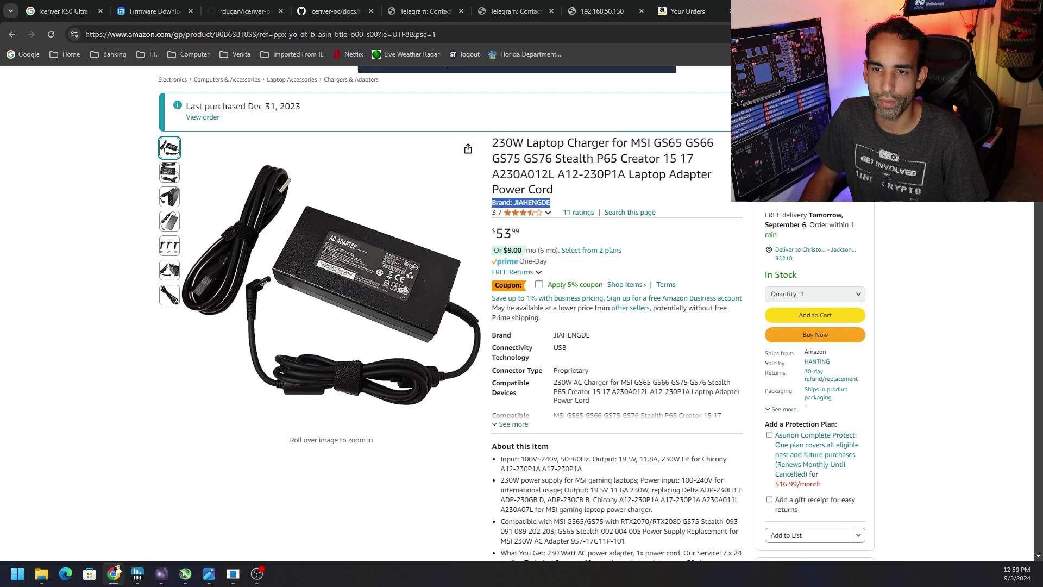
Close the Amazon charger product tab.
key("ctrl+w")
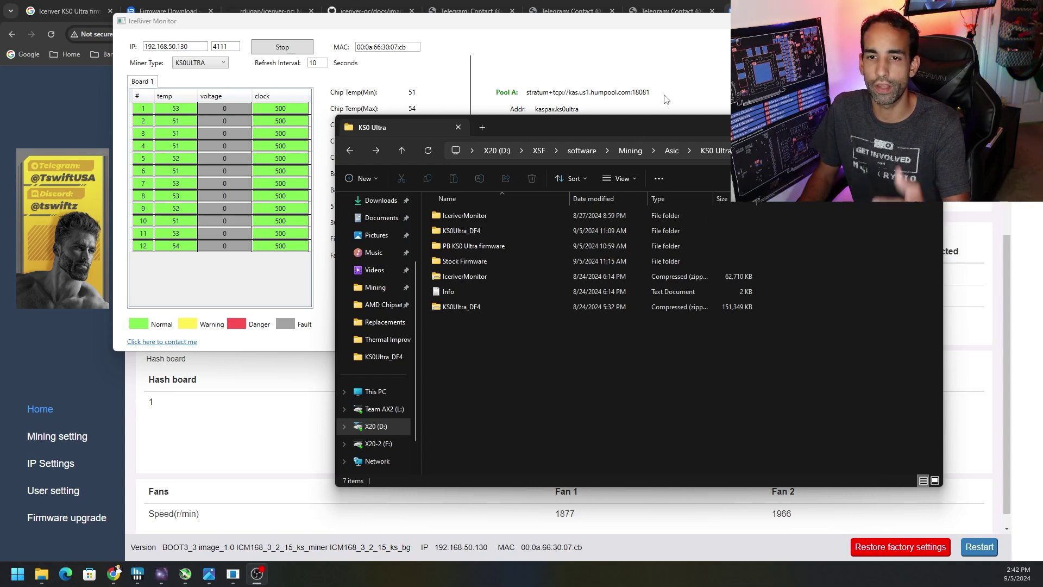
Open the nested KS0Ultra_DF4 firmware folder and bring IceRiver Monitor to the front.
double_click(500, 228)
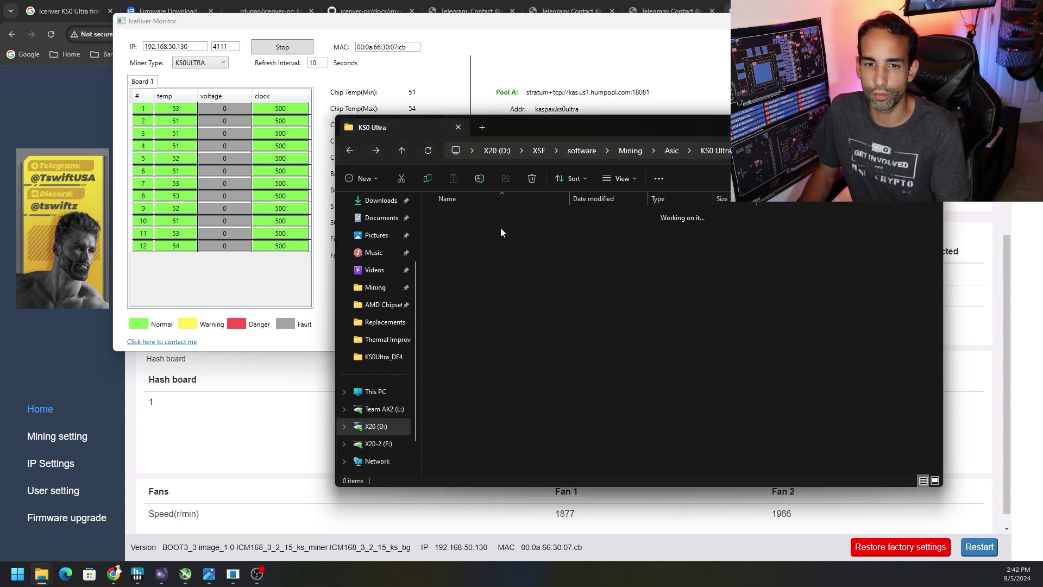
left_click(487, 215)
double_click(487, 215)
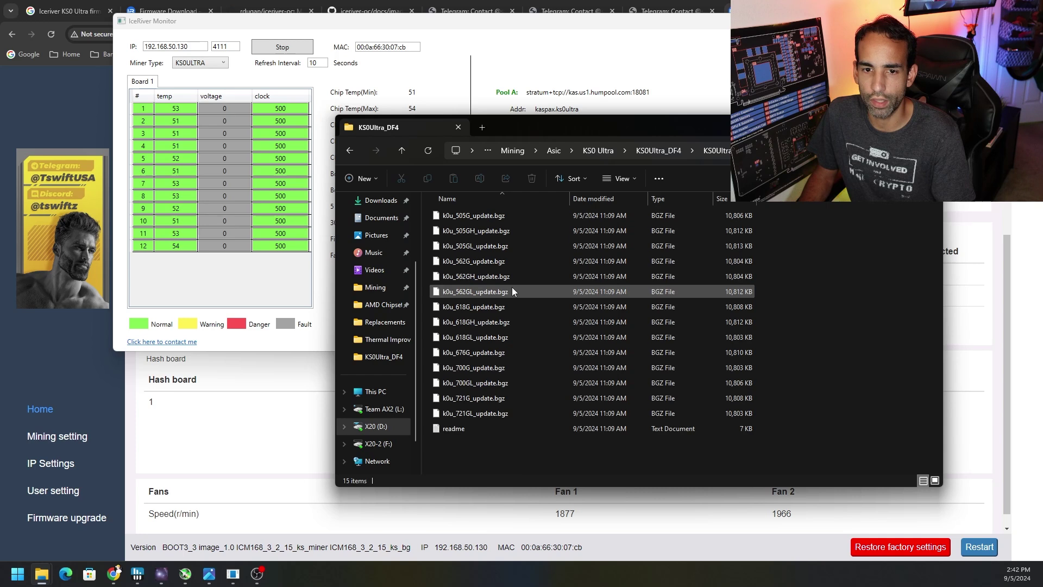
left_click(714, 93)
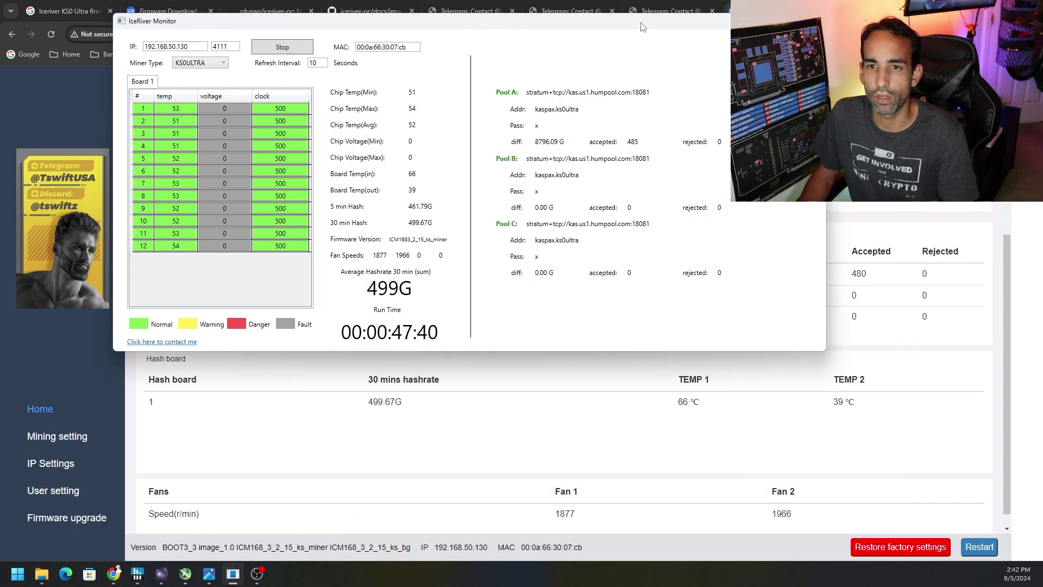
Compare IceRiver Monitor's 499G average with the Telegram firmware post and the miner's web dashboard.
left_click(501, 15)
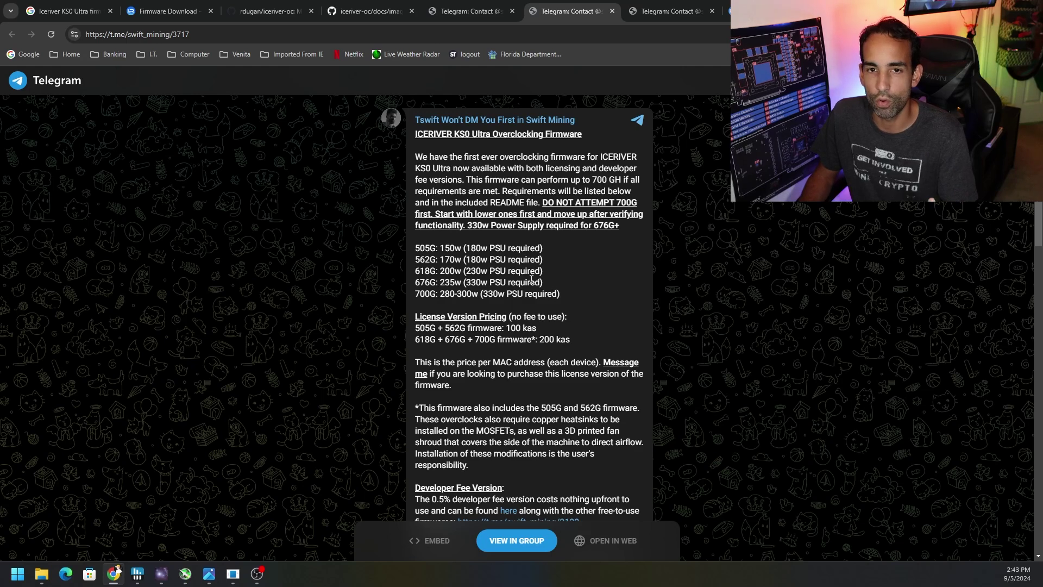
key("ctrl+Tab")
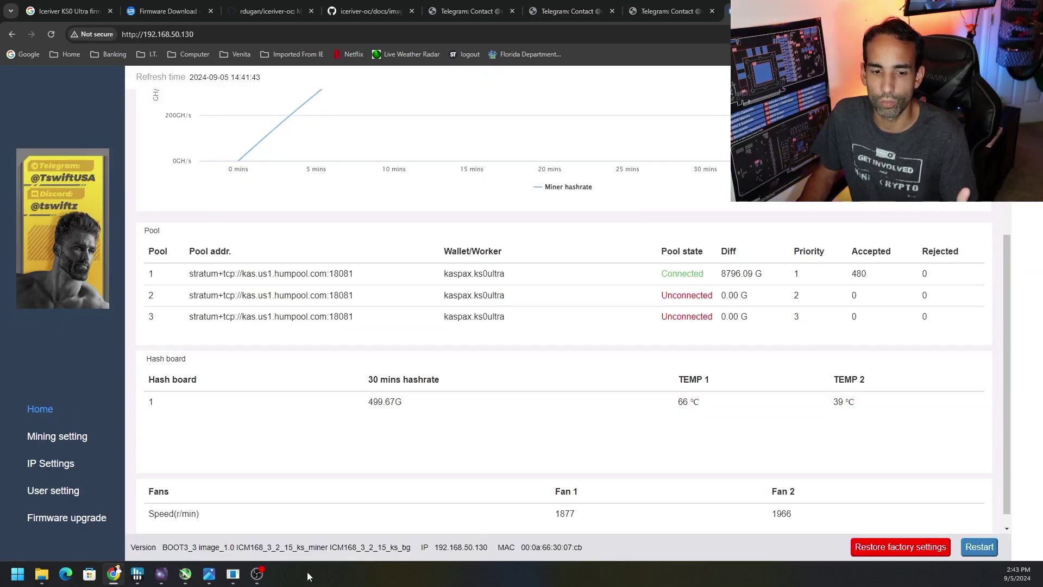
left_click(232, 580)
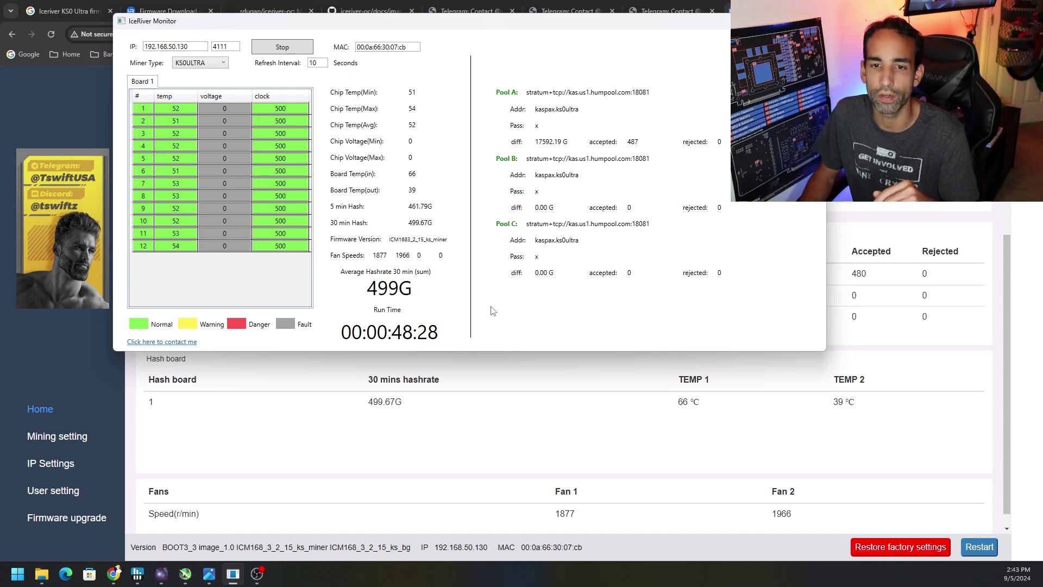
left_click(560, 3)
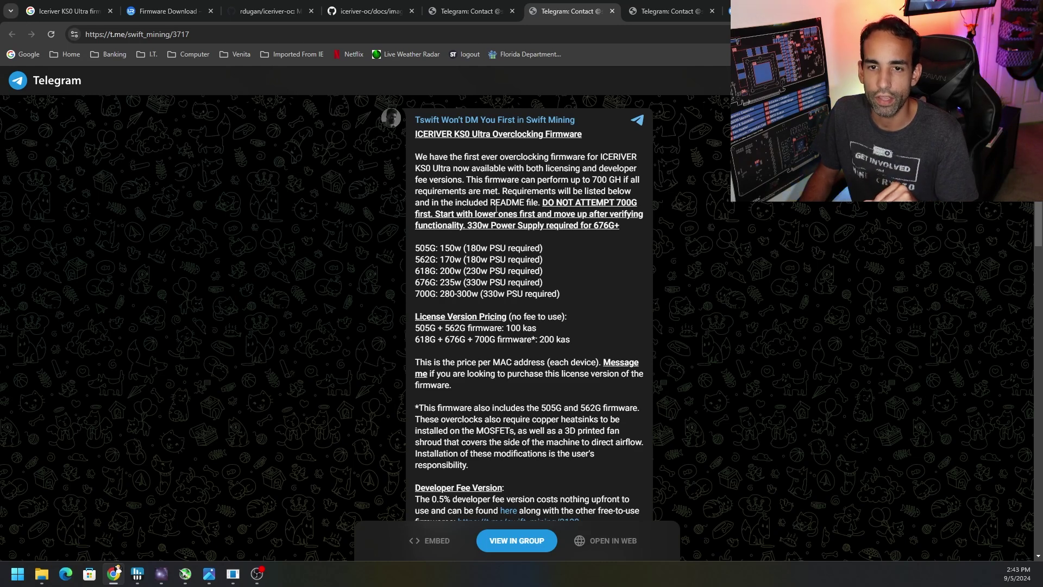
left_click(728, 11)
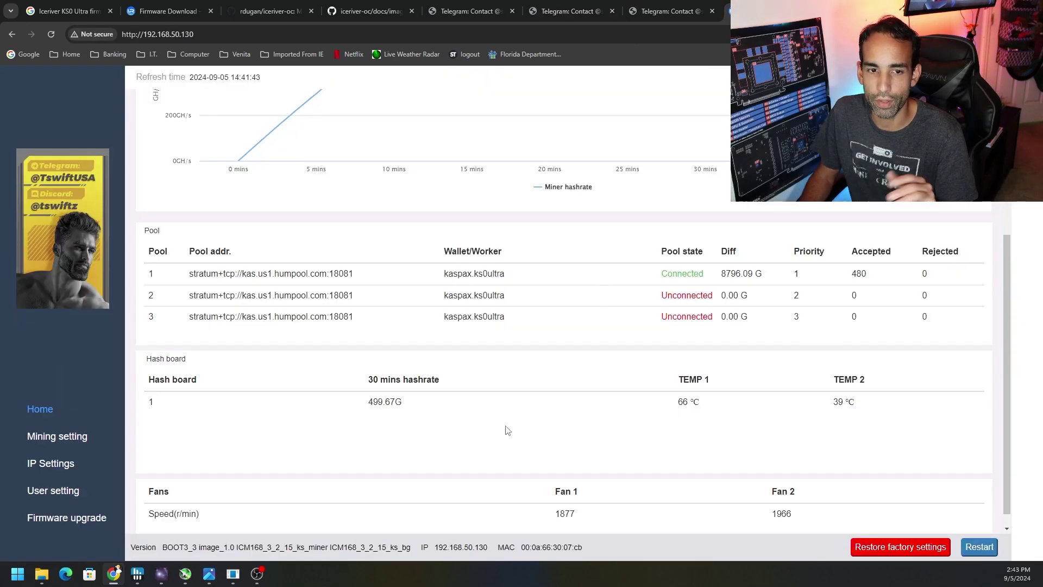
left_click(233, 573)
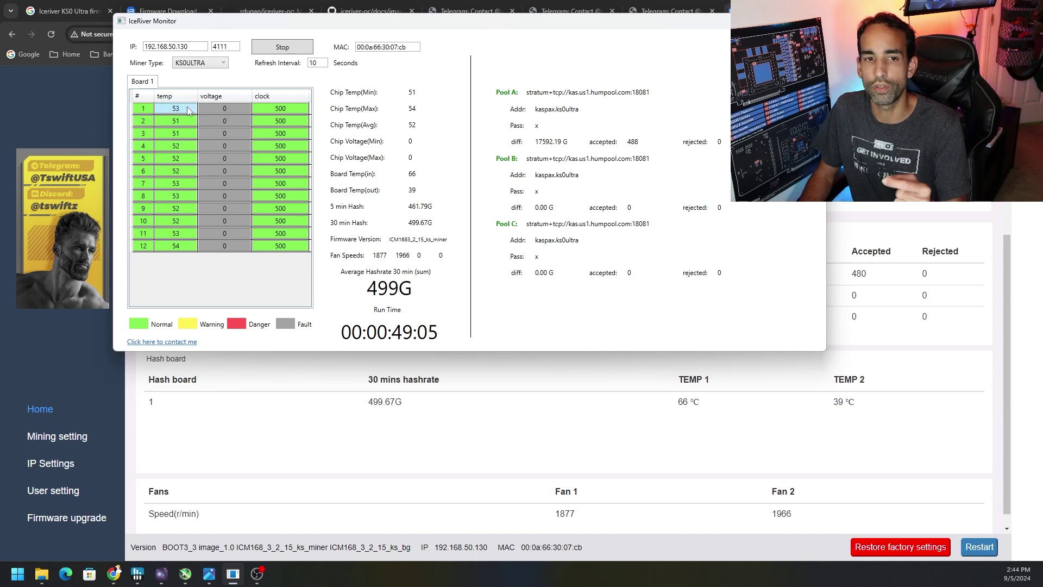
Read the iceriver-oc screenshot and repository README, then check the miner's web dashboard.
left_click(369, 5)
left_click(368, 4)
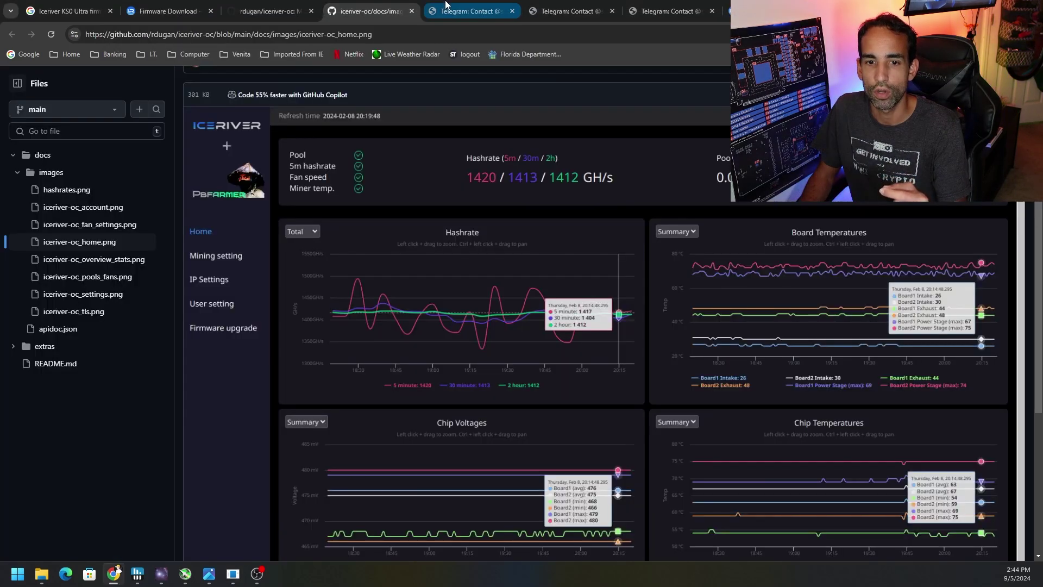
left_click(271, 7)
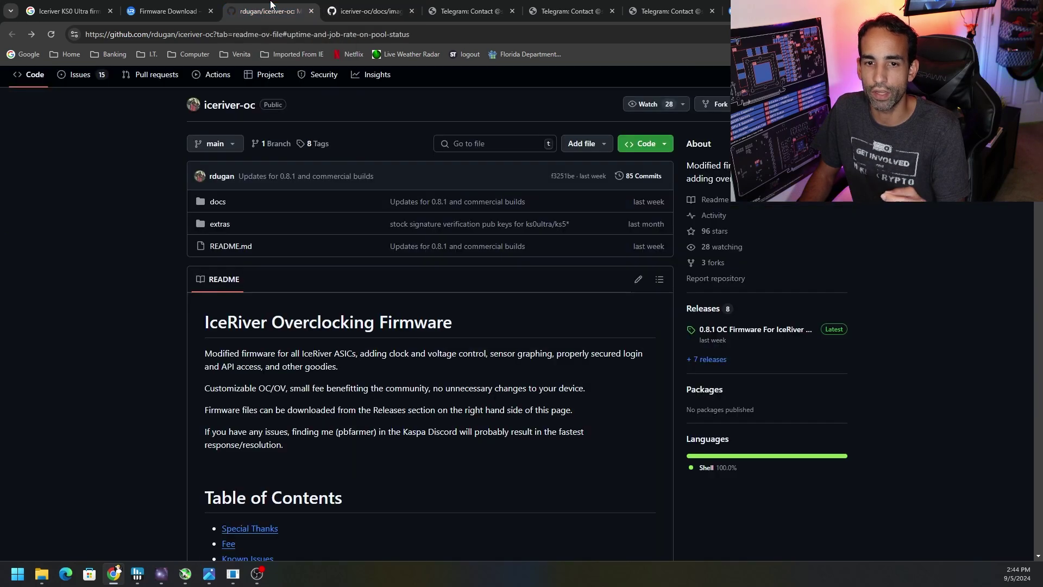
scroll(445, 408, "down", 10)
scroll(447, 408, "down", 20)
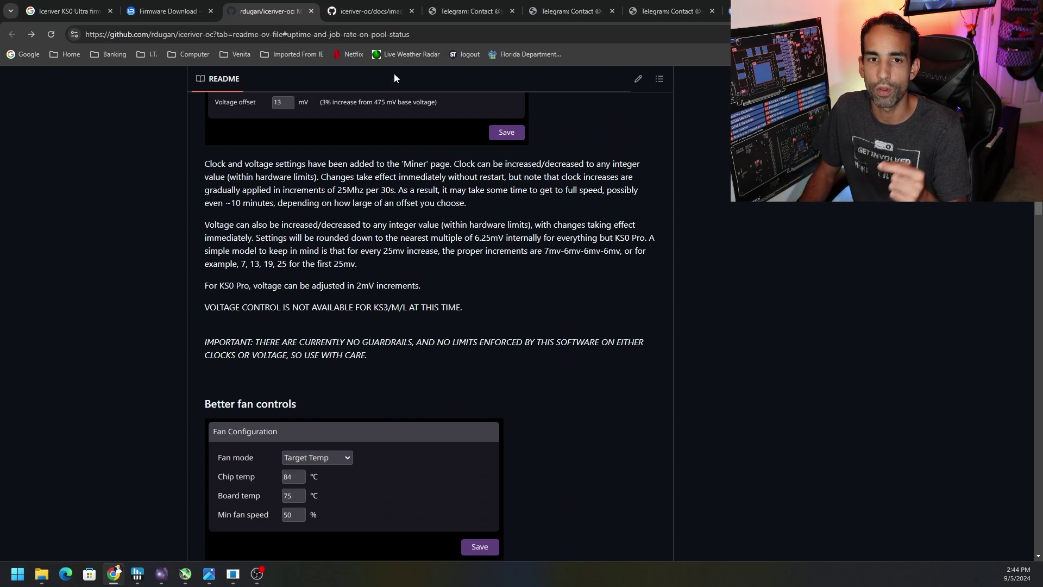
left_click(772, 11)
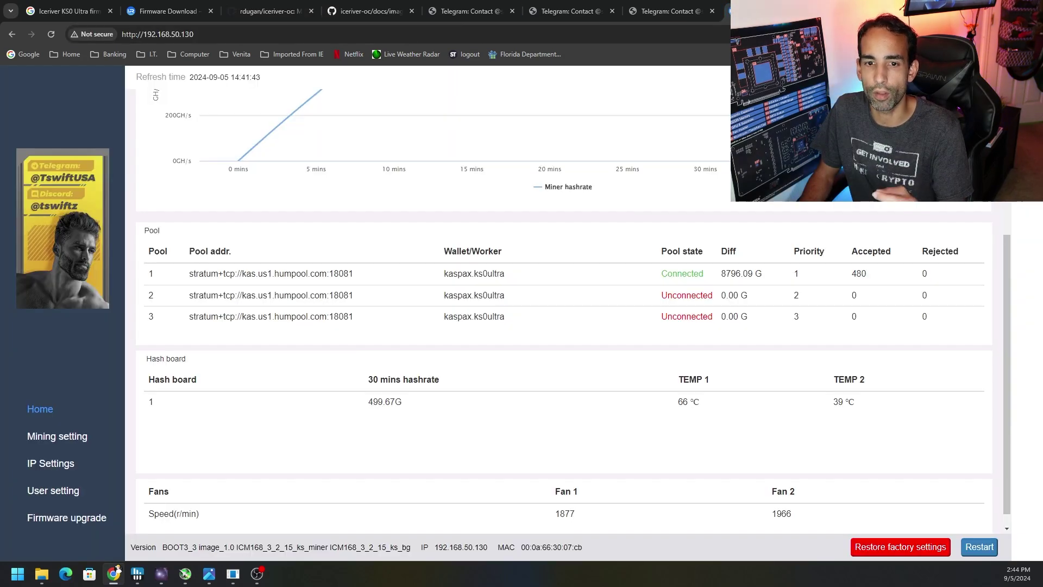
Visit the official IceRiver firmware download page and iceriver-oc README, ending on Telegram post 3735.
left_click(146, 10)
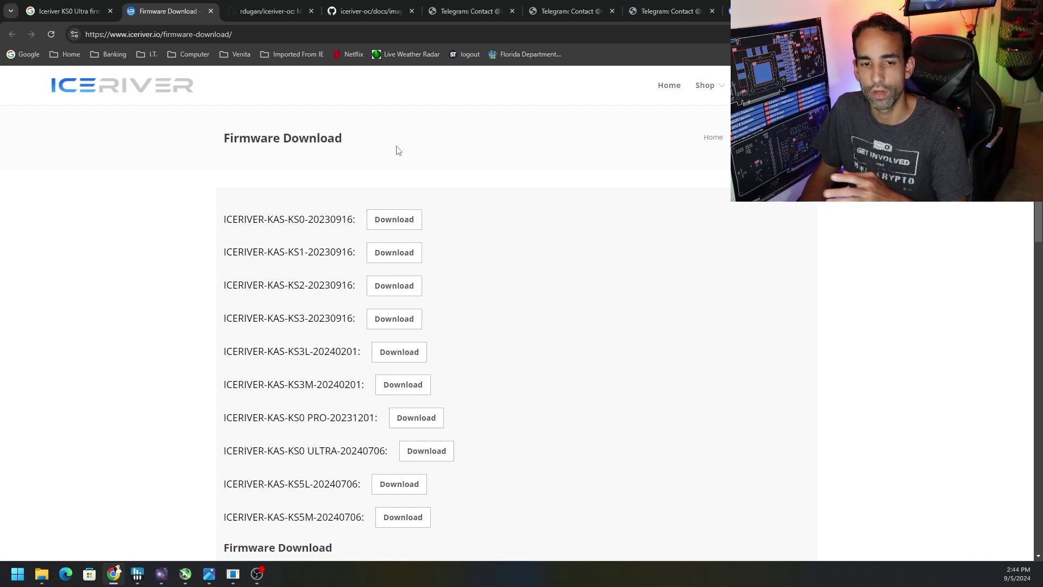
left_click(293, 10)
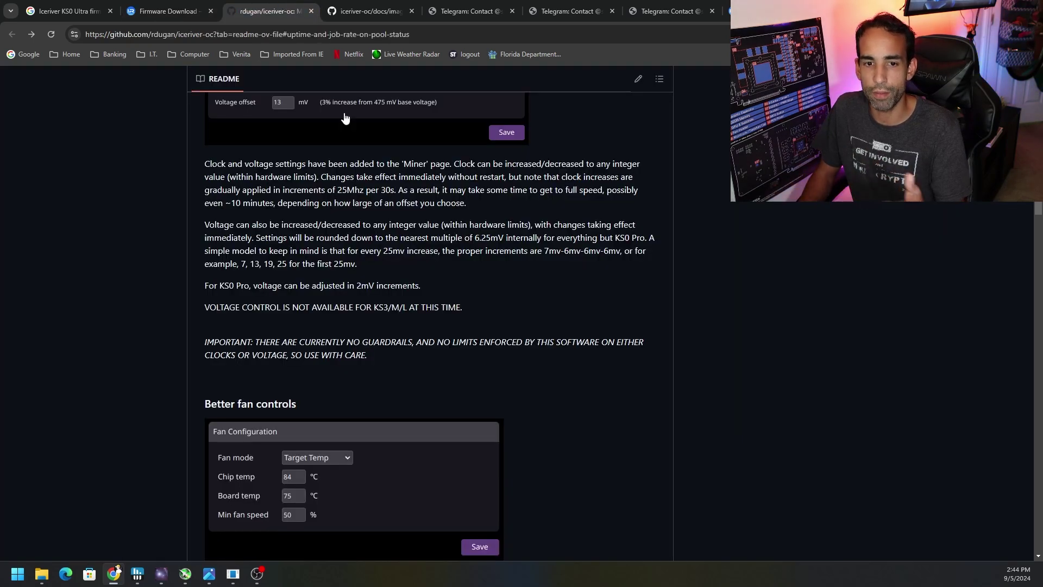
scroll(605, 287, "down", 12)
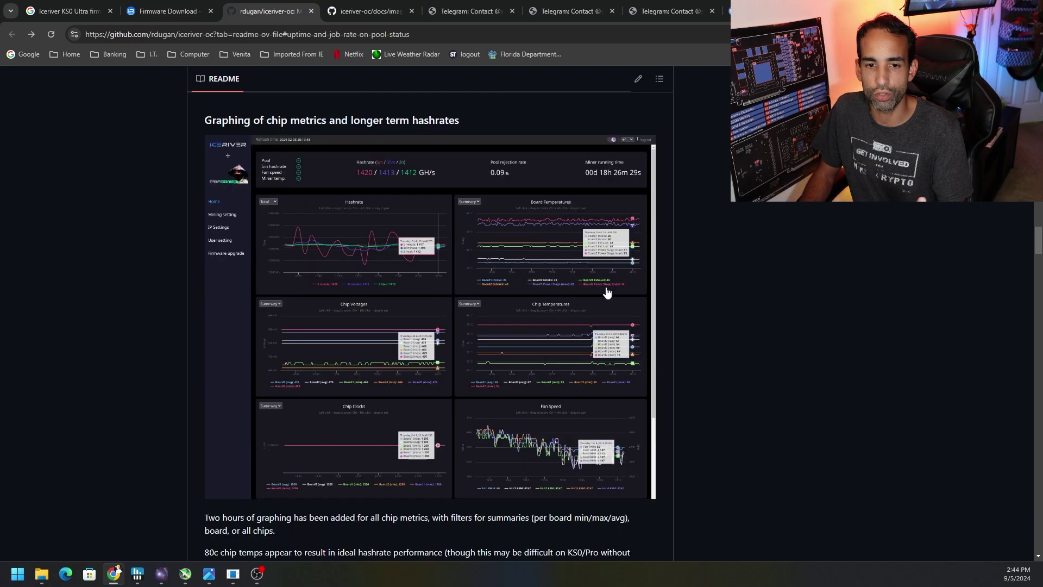
scroll(500, 230, "up", 1)
left_click(380, 12)
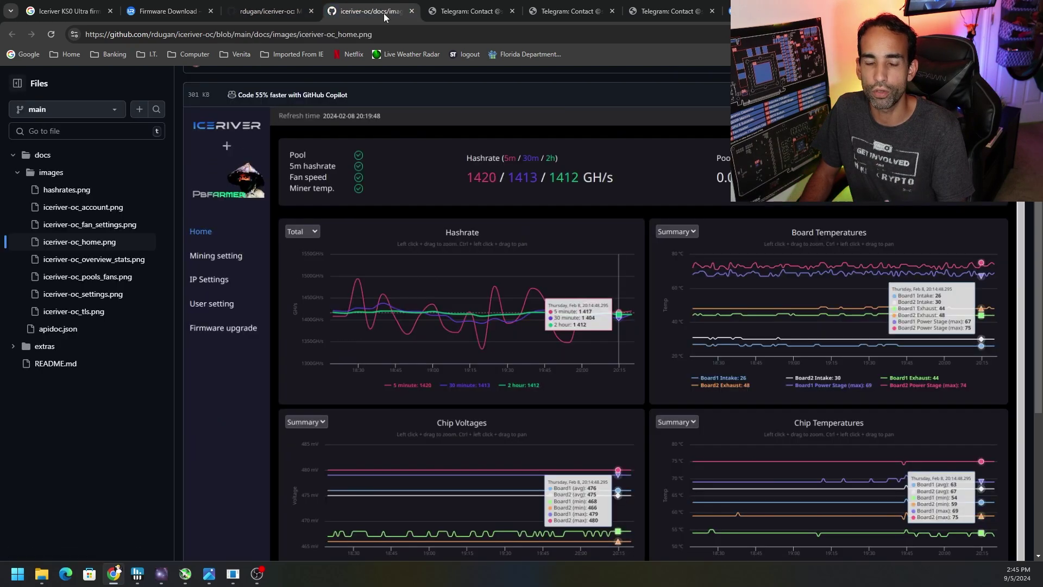
left_click(484, 6)
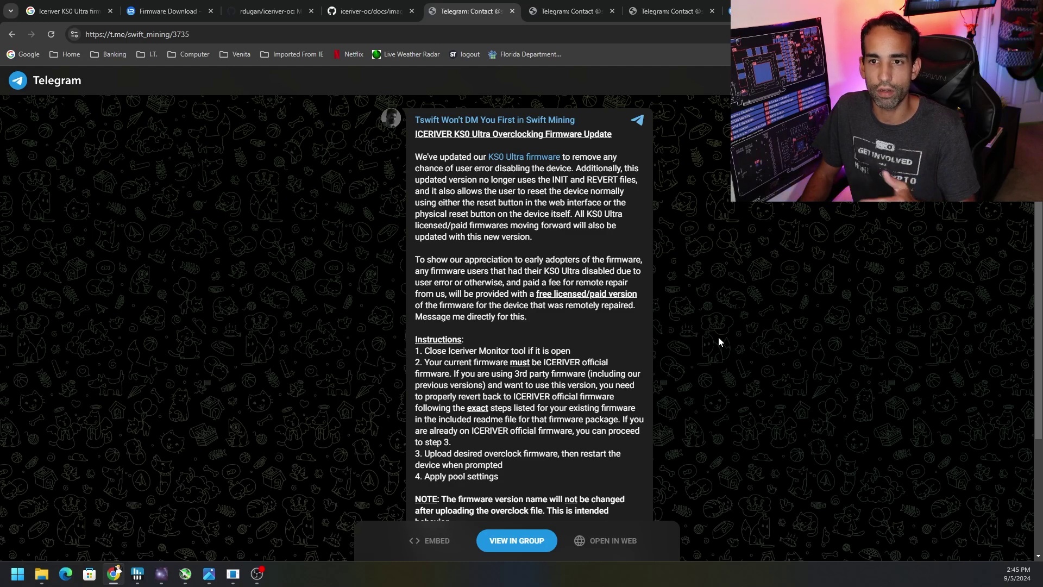
Review the 330W charger listing and the 505G, 562G and 618G power requirements.
key("ctrl+9")
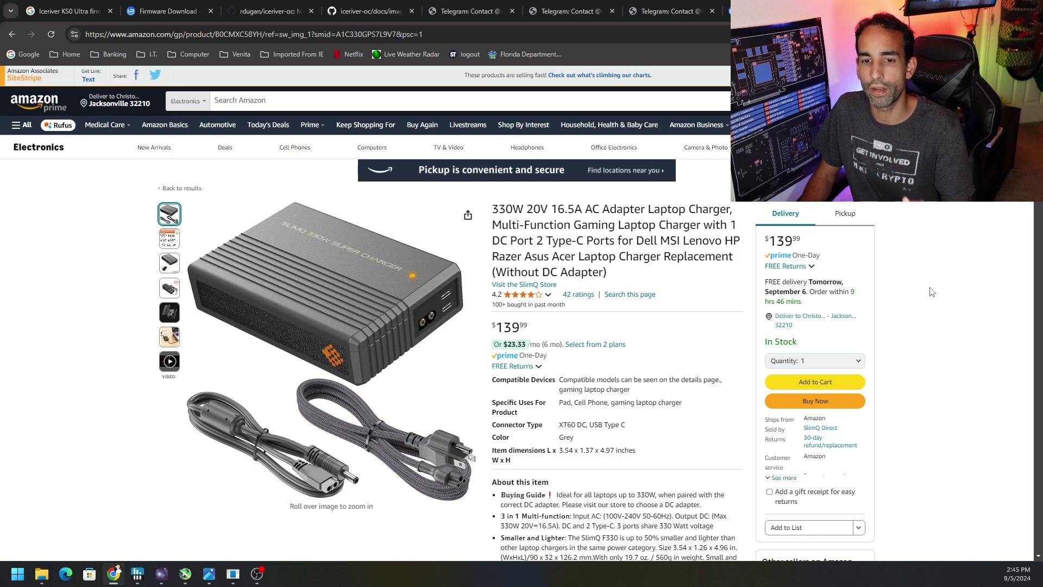
left_click(567, 11)
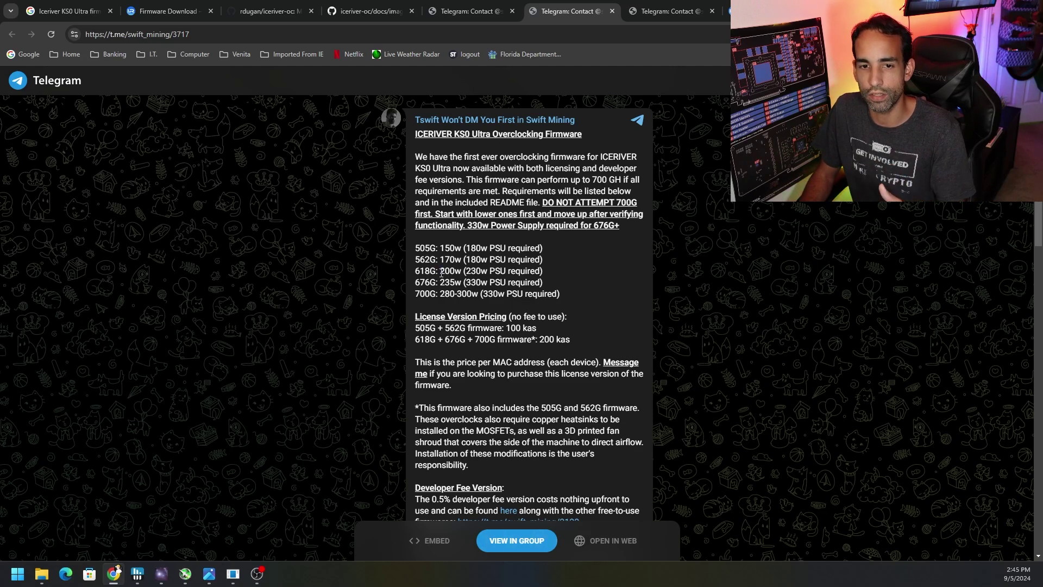
left_click_drag(440, 270, 487, 270)
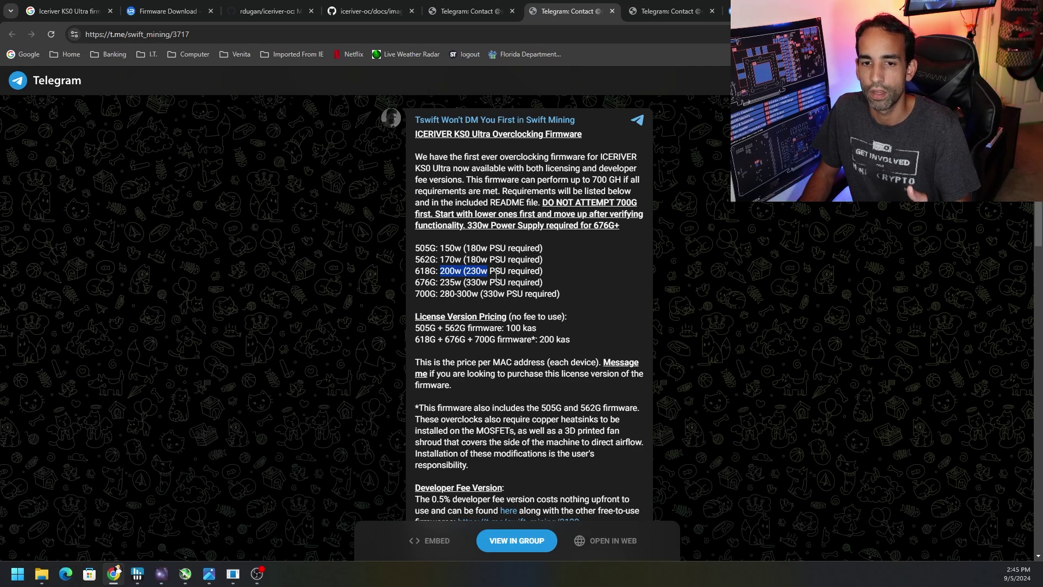
left_click_drag(415, 248, 465, 263)
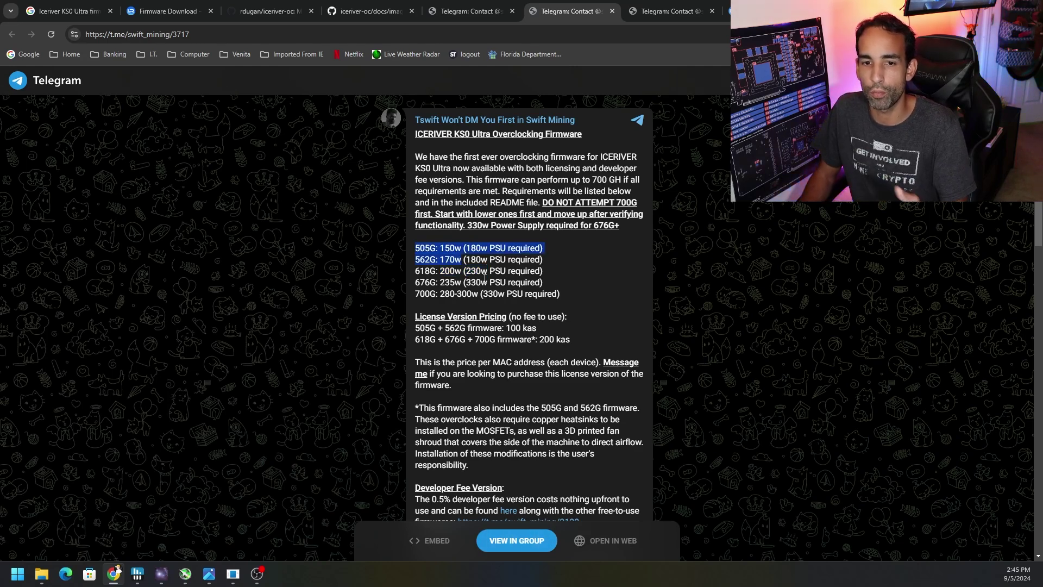
left_click(507, 273)
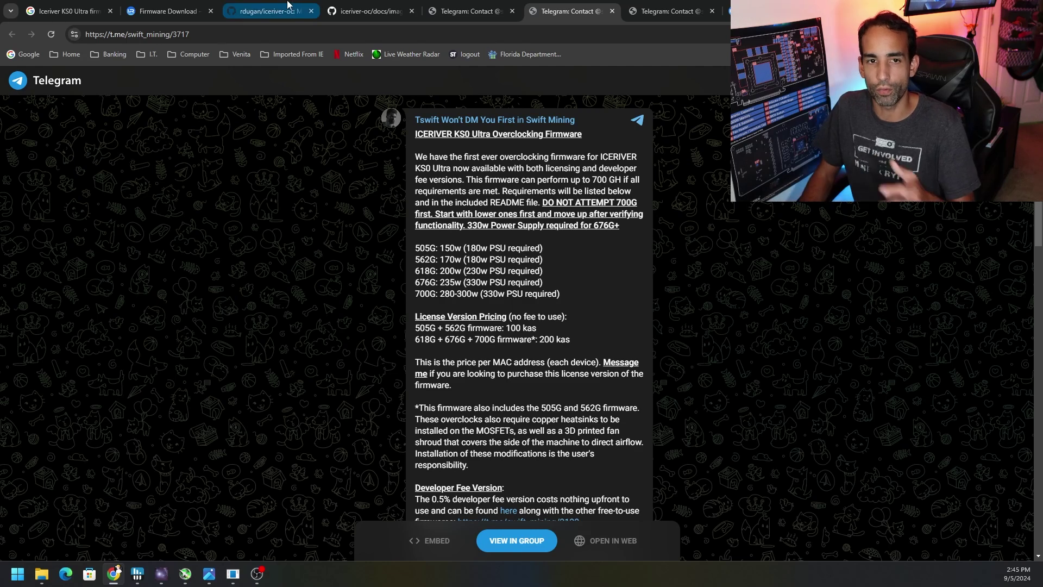
left_click(288, 10)
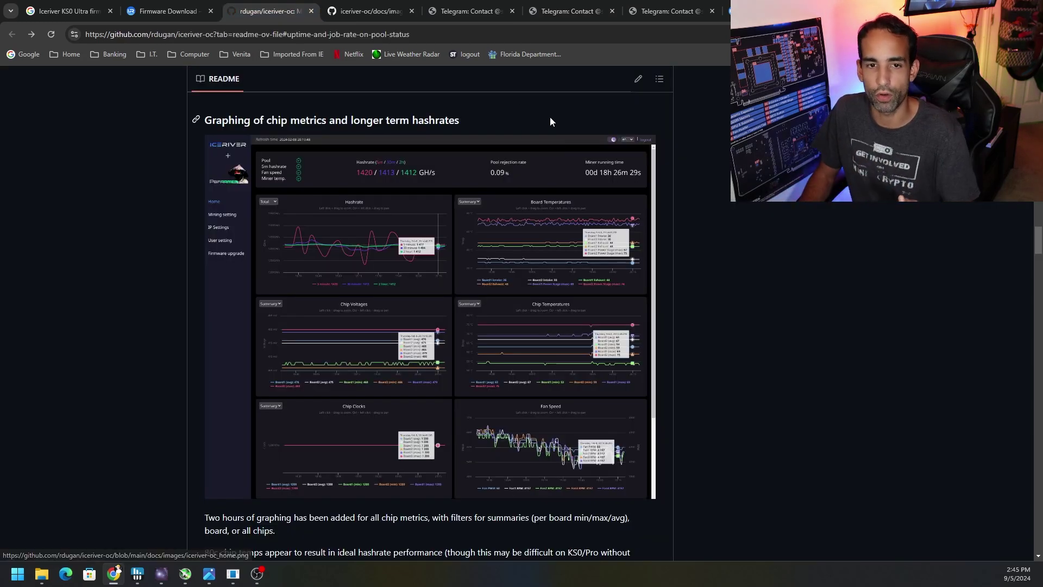
Switch to the iceriver-oc home.png screenshot tab.
key("ctrl+Tab")
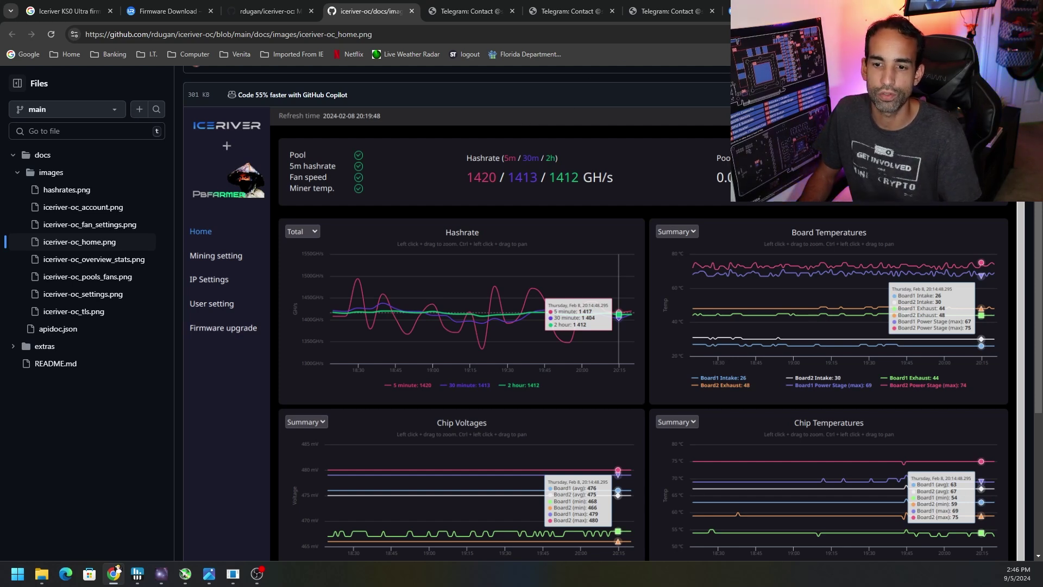
Return to the miner's web dashboard showing the 499.67G 30-minute hashrate.
left_click(749, 11)
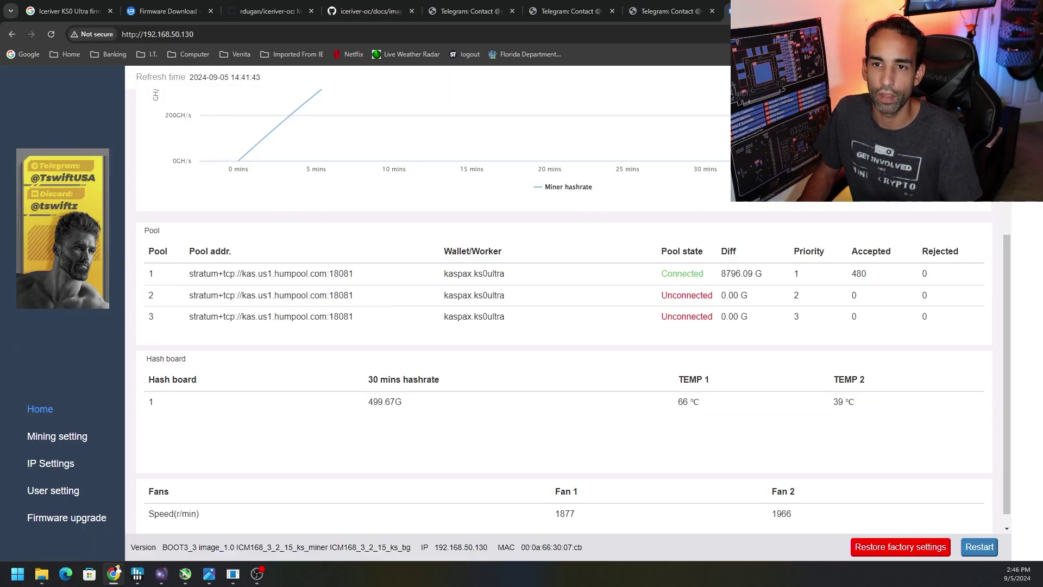